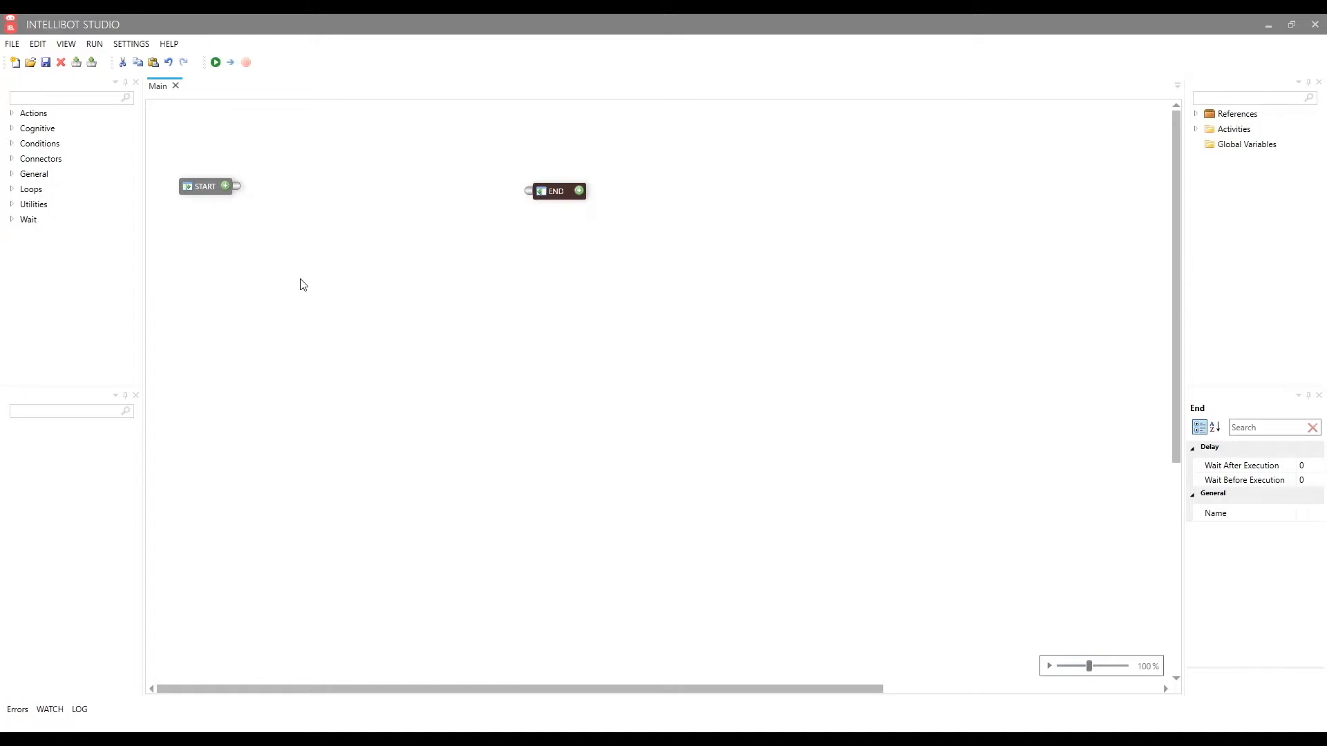
click(203, 186)
click(568, 186)
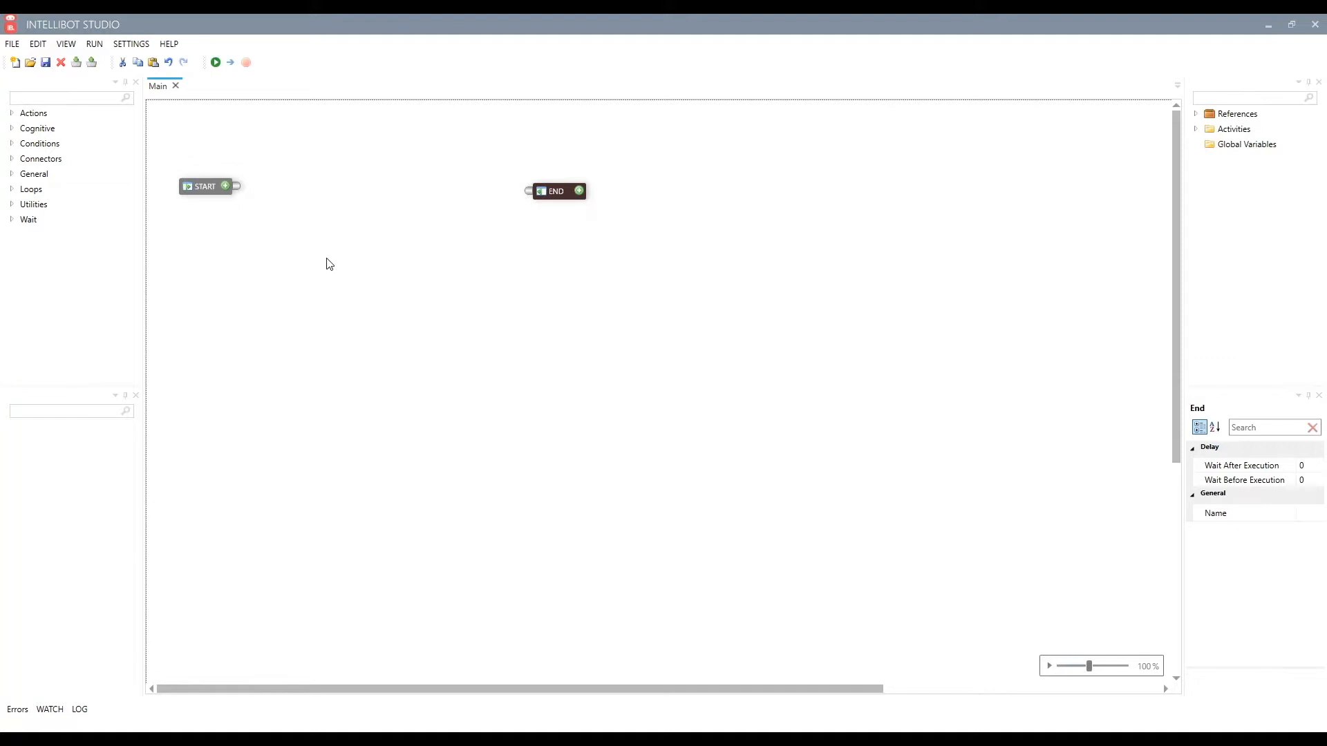
click(103, 220)
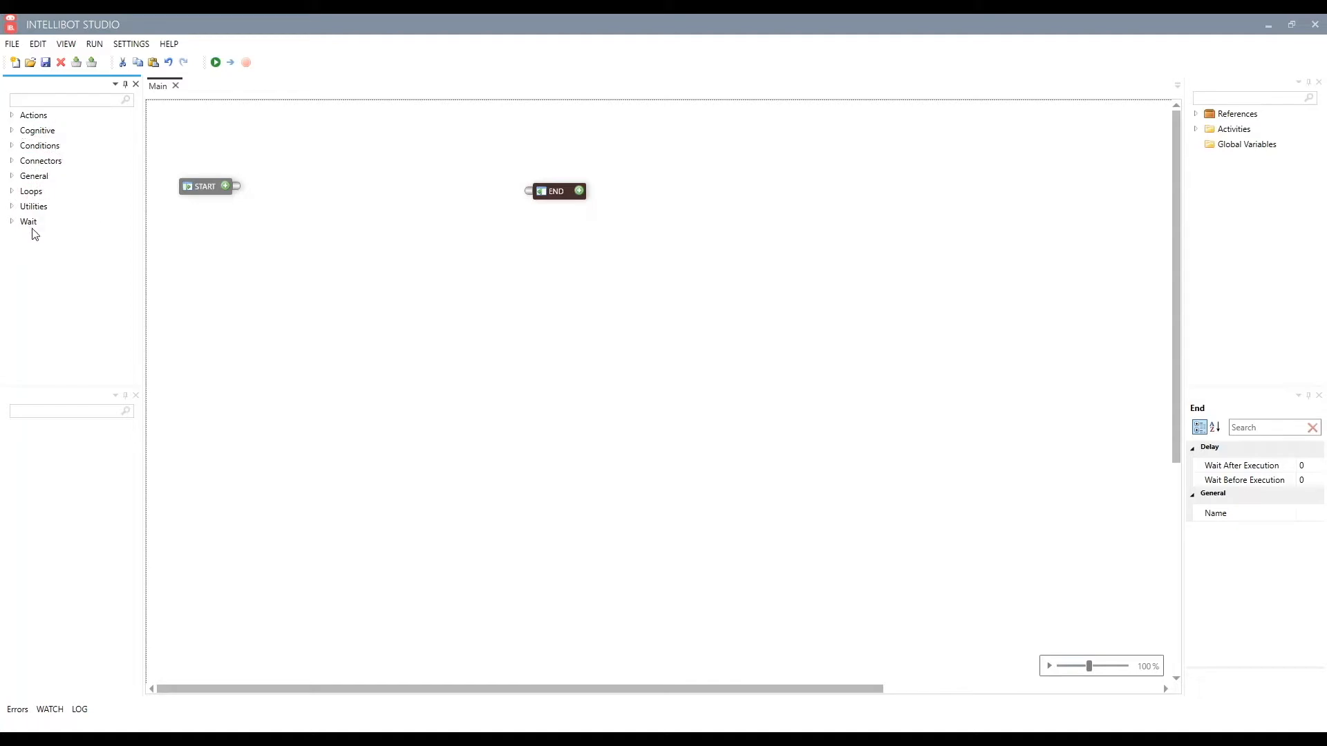
click(77, 101)
text(sw)
key(BackSpace)
key(BackSpace)
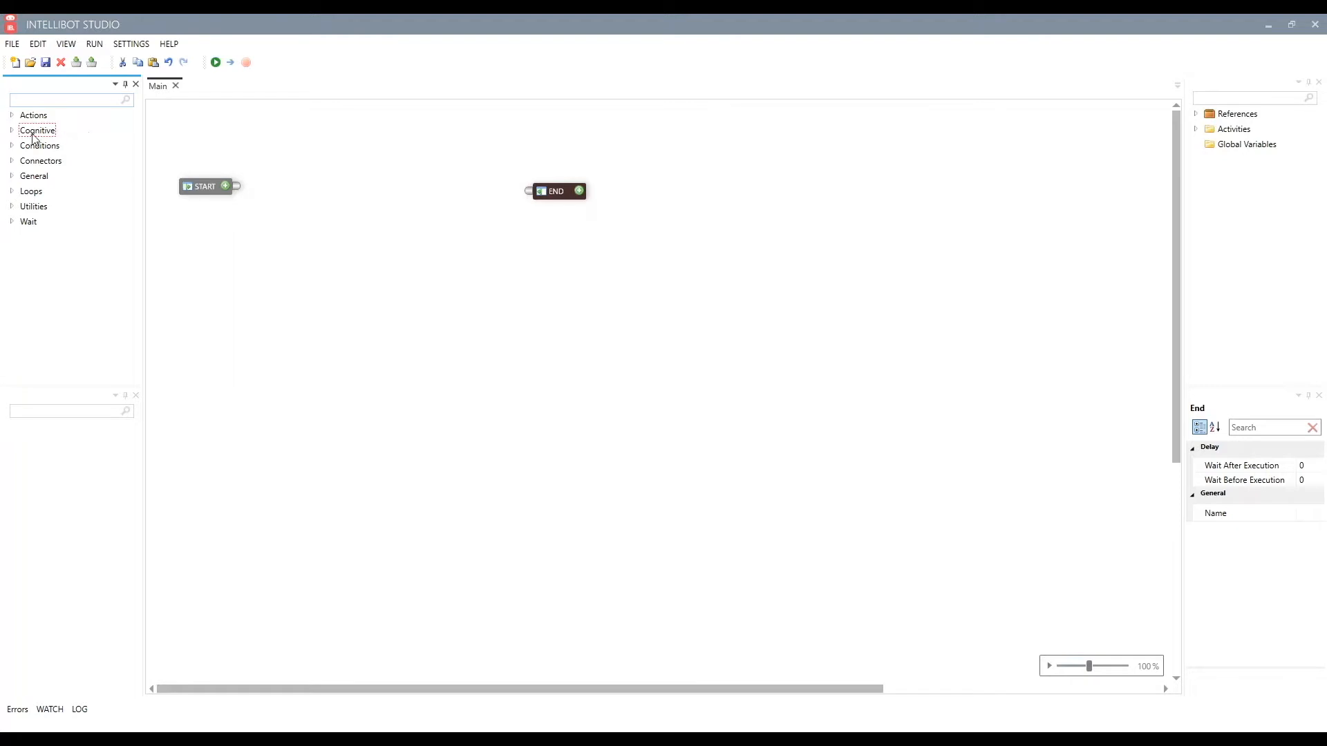
Expand the Actions components and place a Set Text component on the canvas between Start and End
click(12, 115)
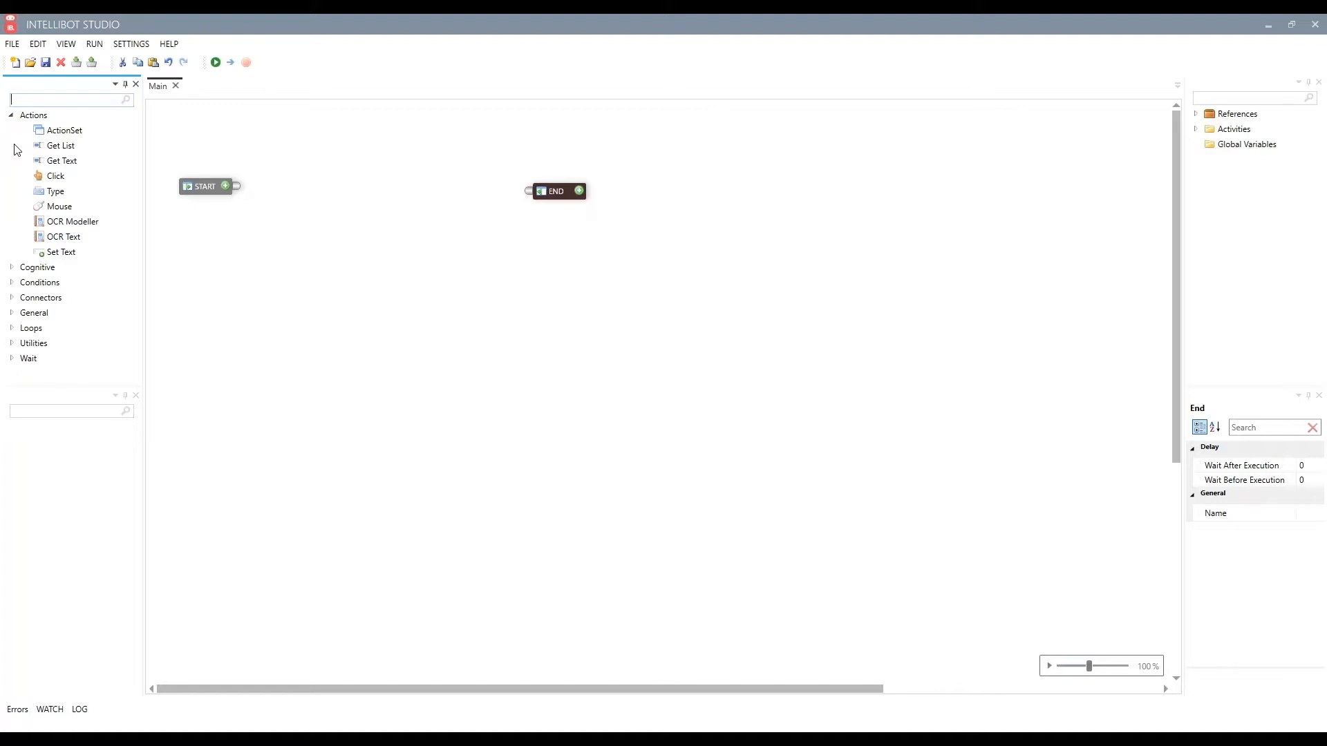
click(55, 177)
click(66, 253)
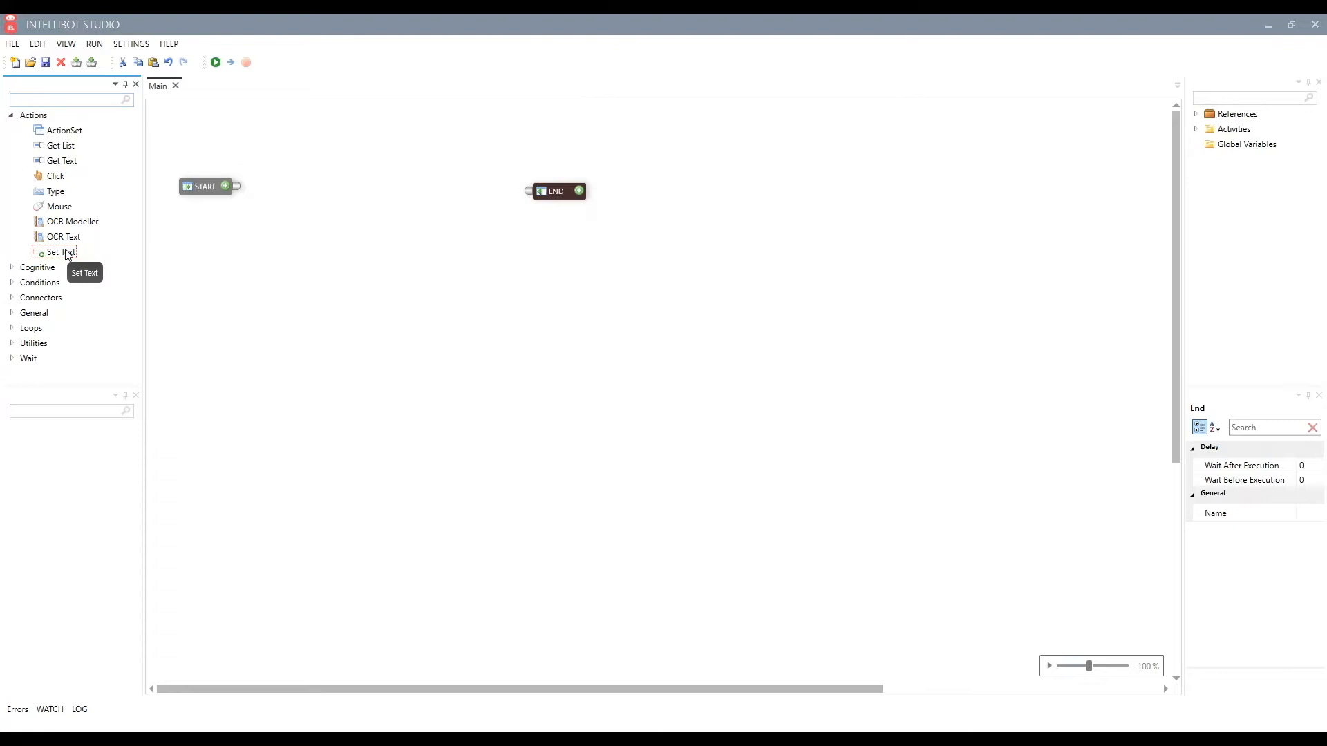
click(73, 238)
drag(79, 255, 354, 222)
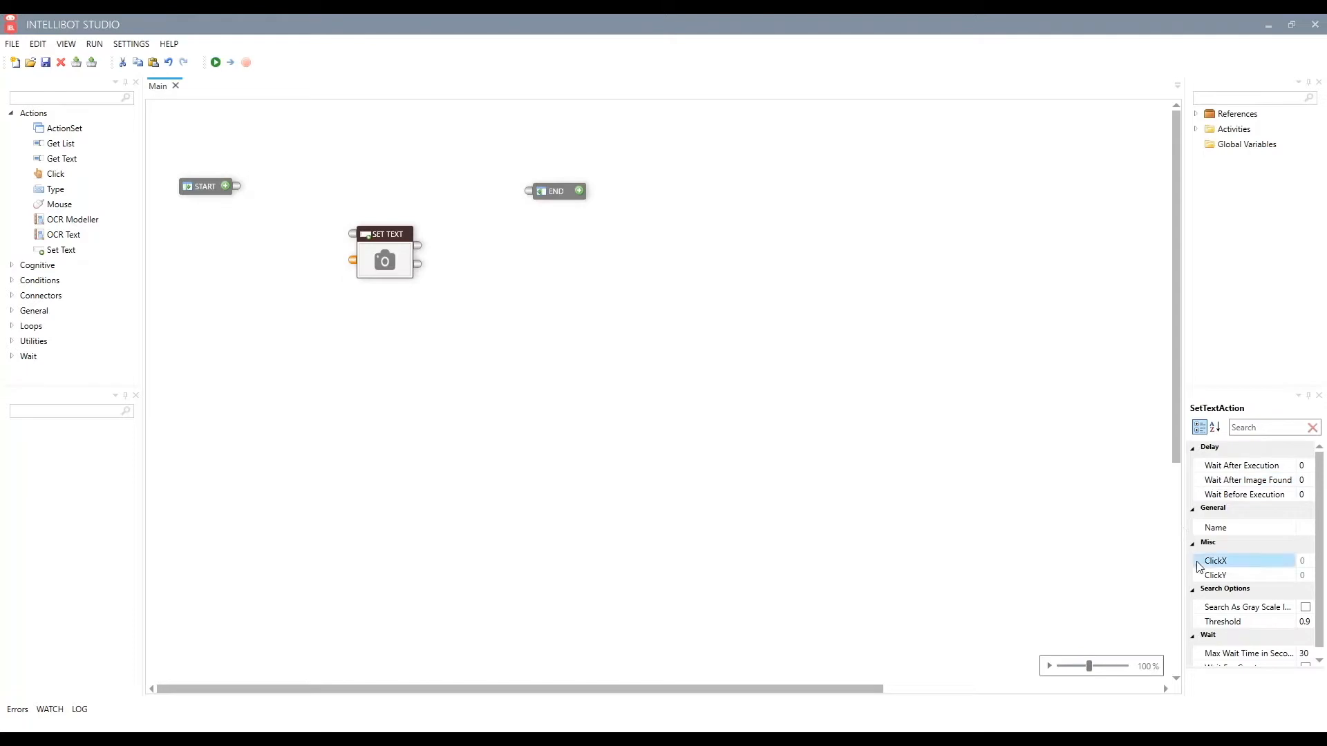
Examine the Set Text component's properties and its input and output ports
scroll(1312, 608, down, 1)
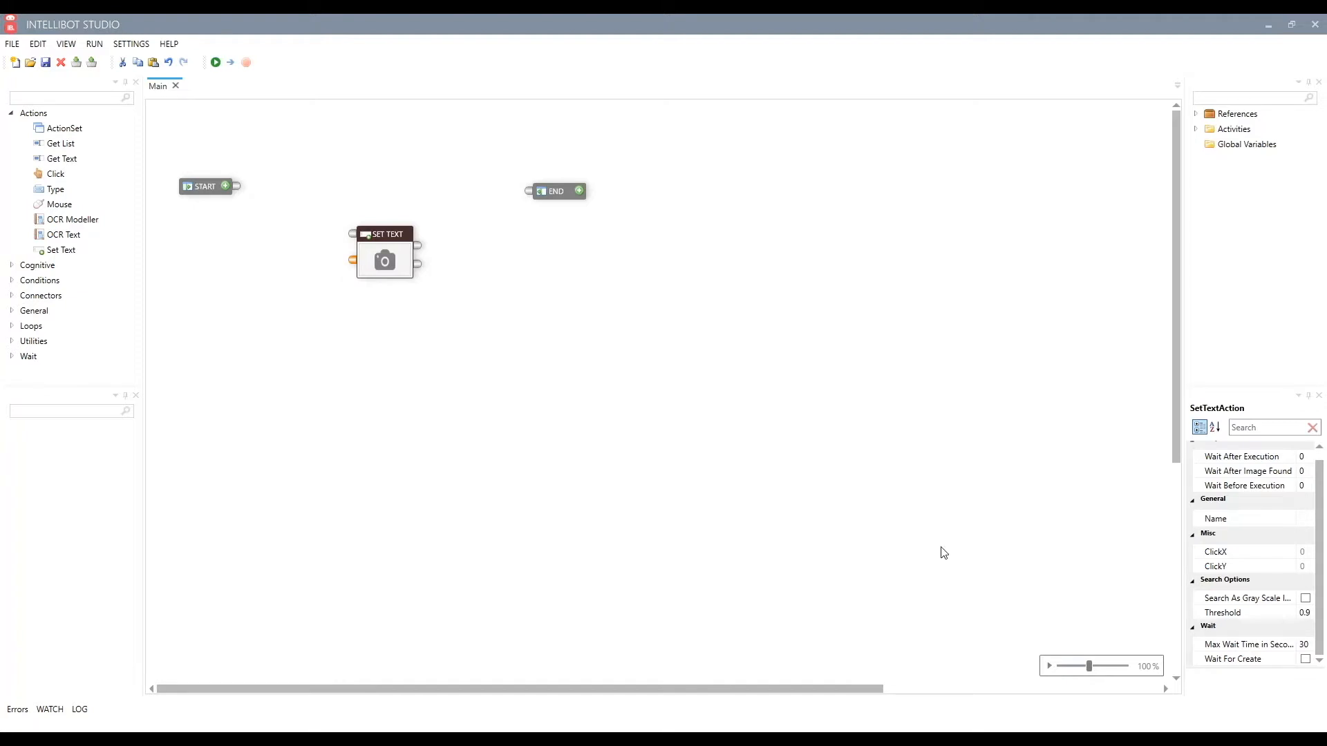
click(413, 311)
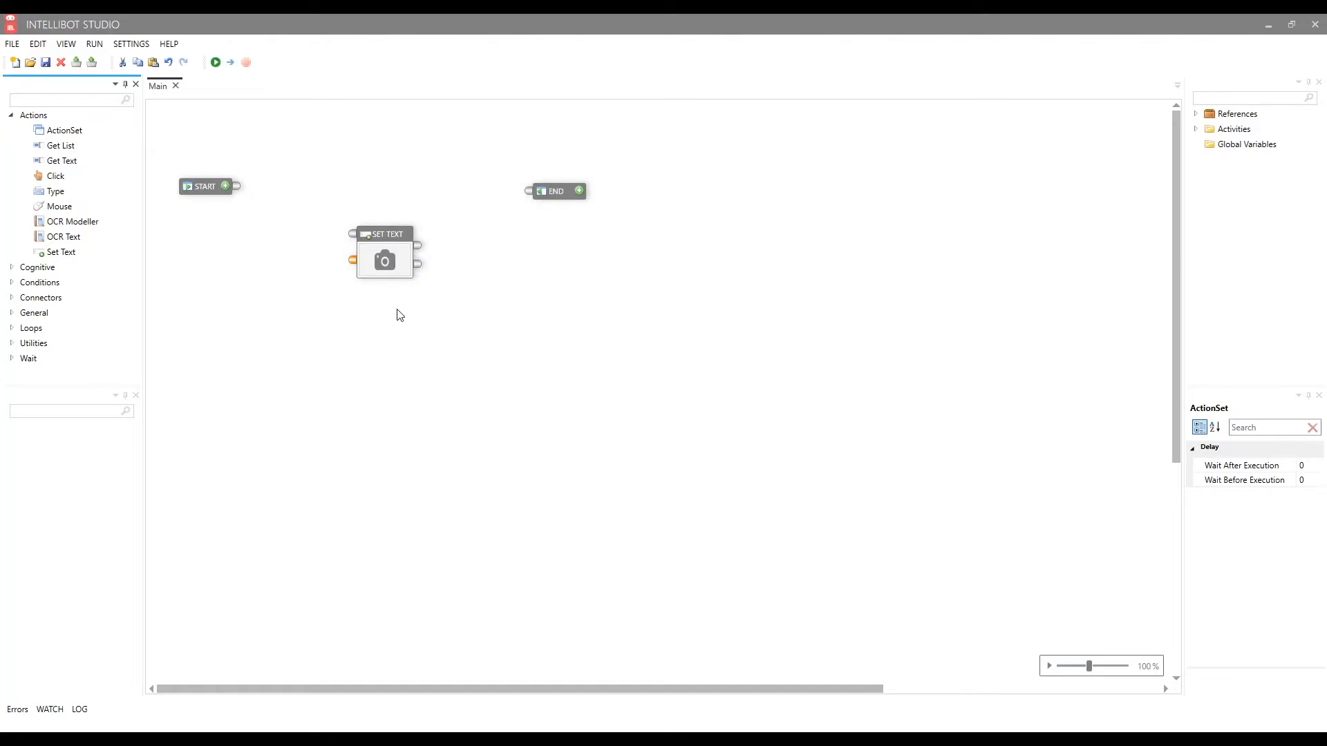
click(348, 237)
click(417, 249)
click(415, 269)
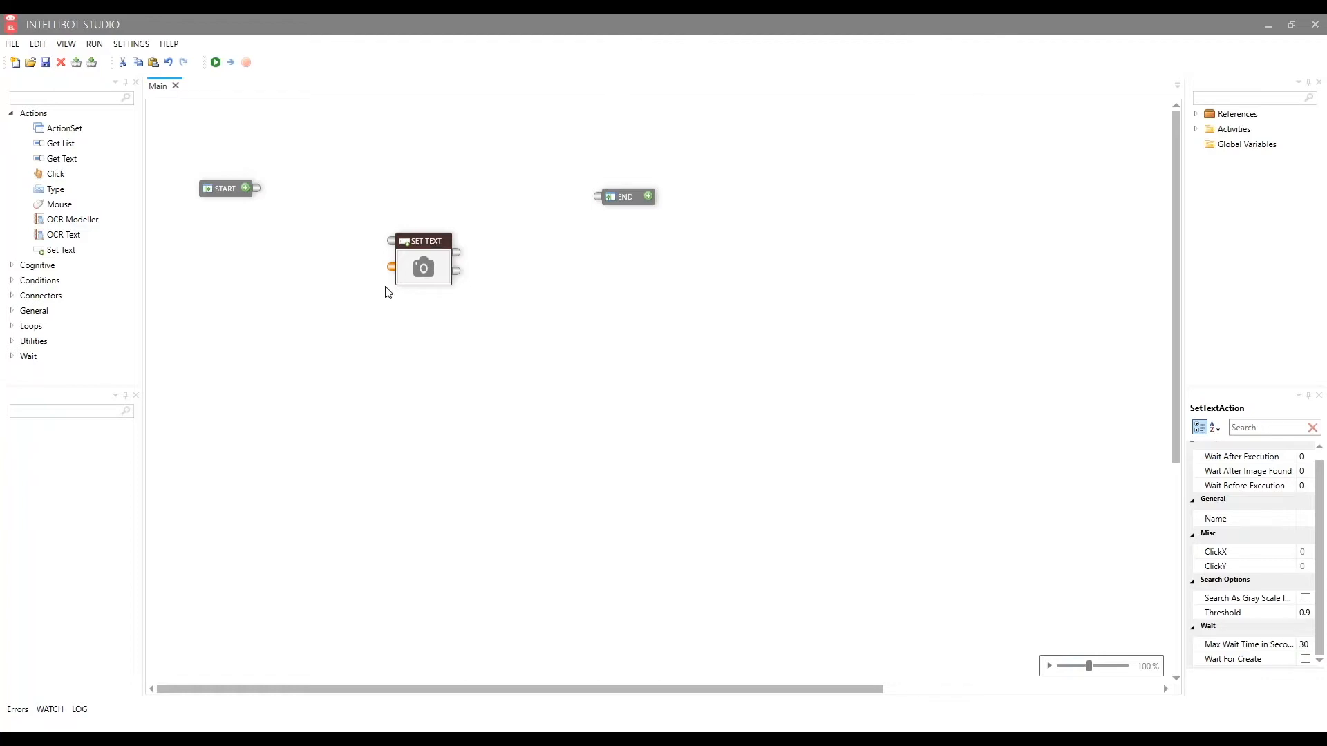
Show the untitled Notepad window beside the studio and capture its title, menus and upper text area as the Set Text target image
click(1291, 25)
click(541, 738)
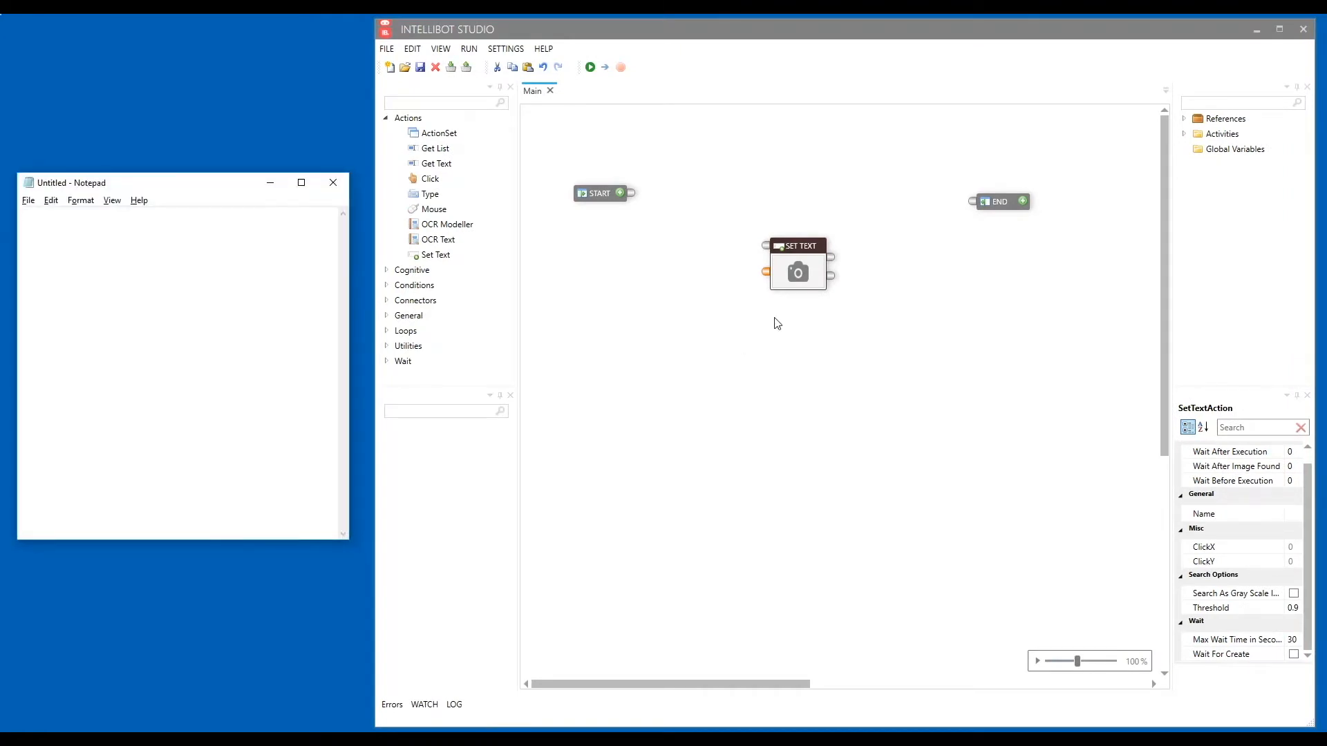
click(799, 276)
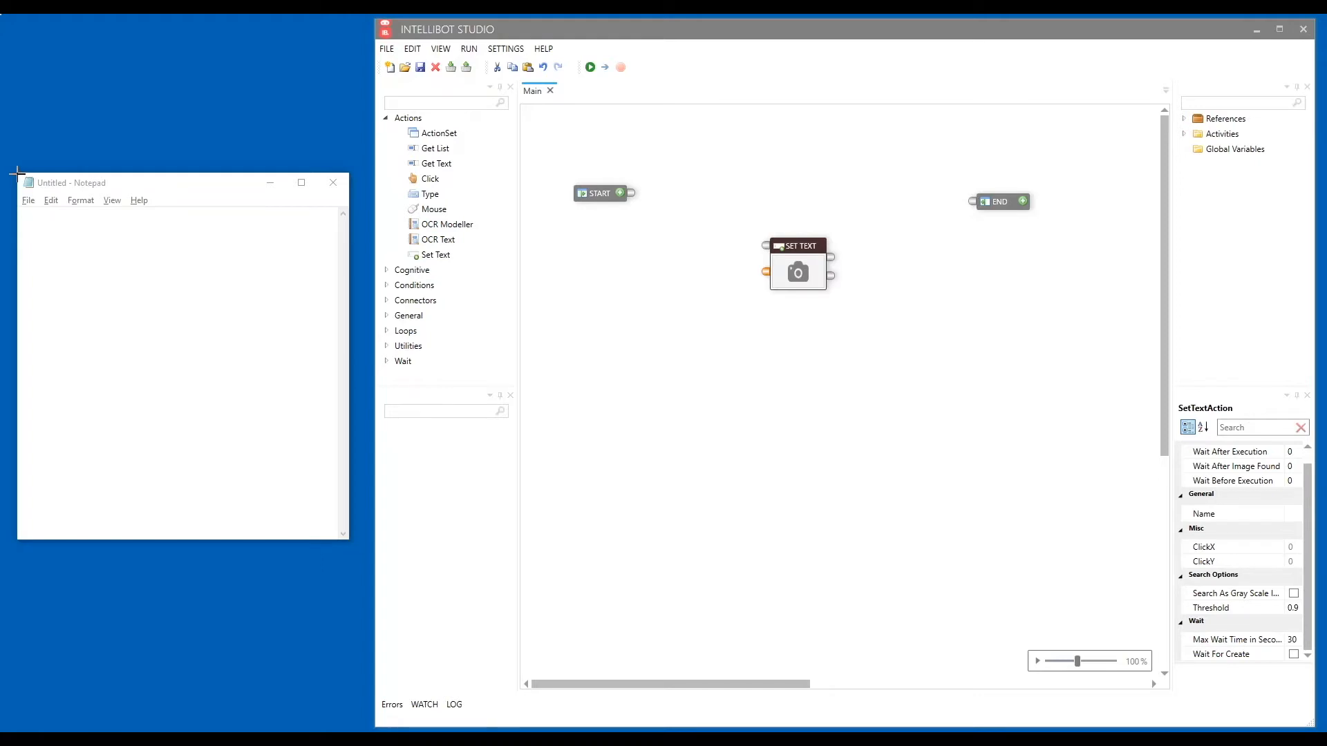
drag(17, 174, 182, 284)
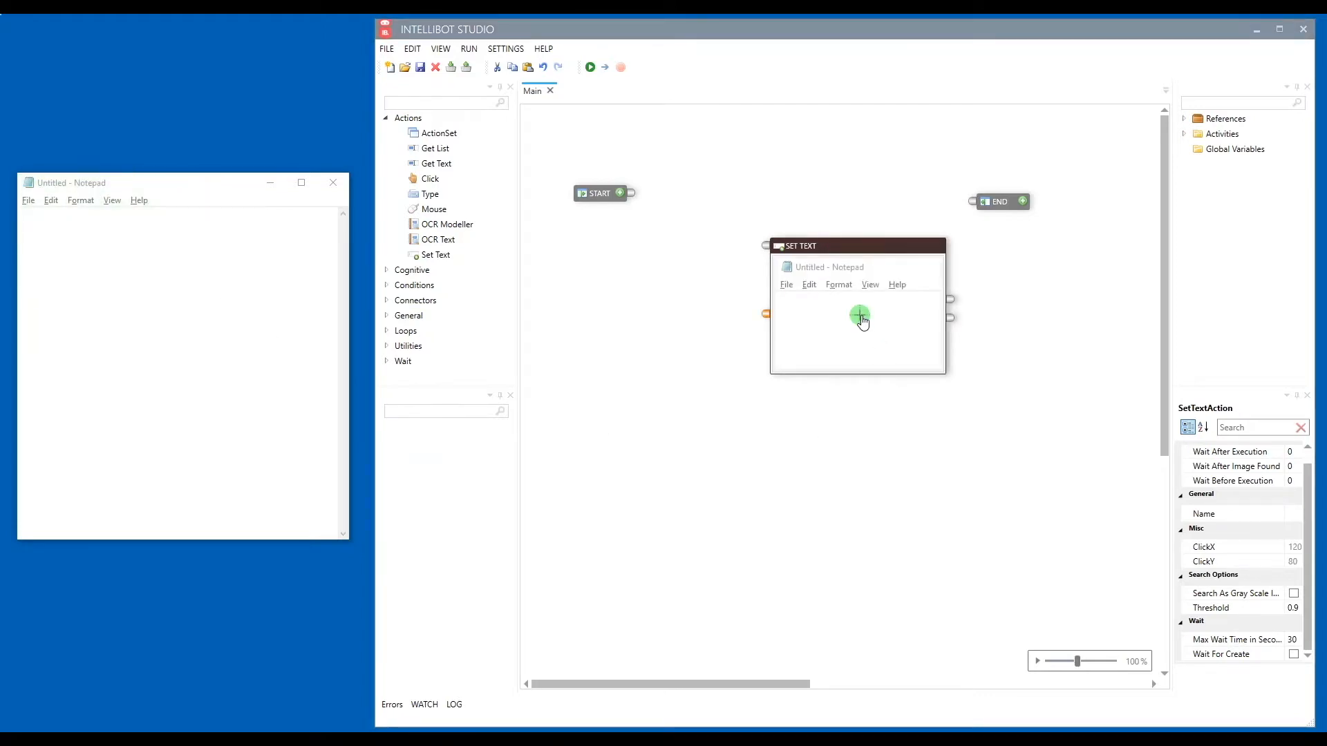
Move the Set Text click point to the start of Notepad's text area, about X 16, Y 62, and space out Set Text and End
drag(862, 321, 791, 308)
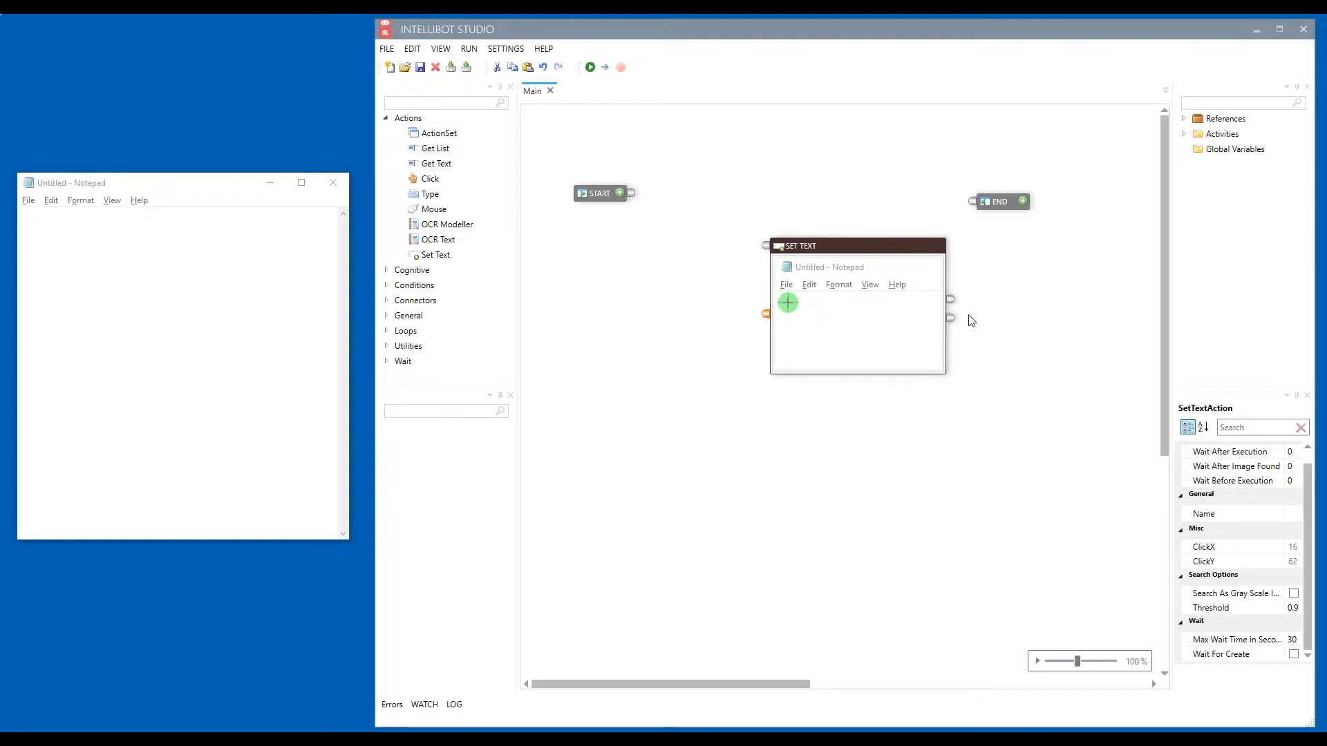
drag(994, 201, 1047, 256)
drag(860, 248, 869, 248)
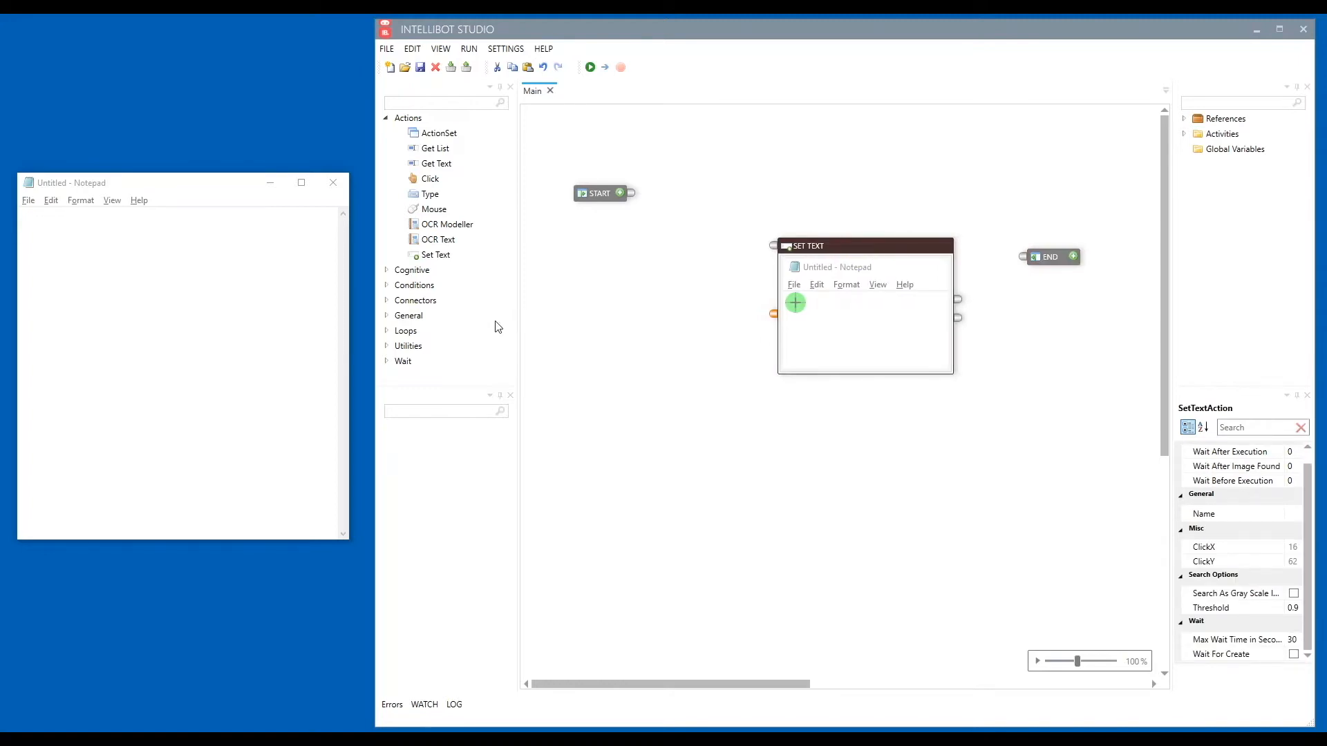
Add a Variable component from the General group between Start and Set Text with the value "Welcome to Intellibot"
double_click(409, 316)
drag(425, 333, 656, 285)
click(653, 299)
text(Welcome to Intellibot)
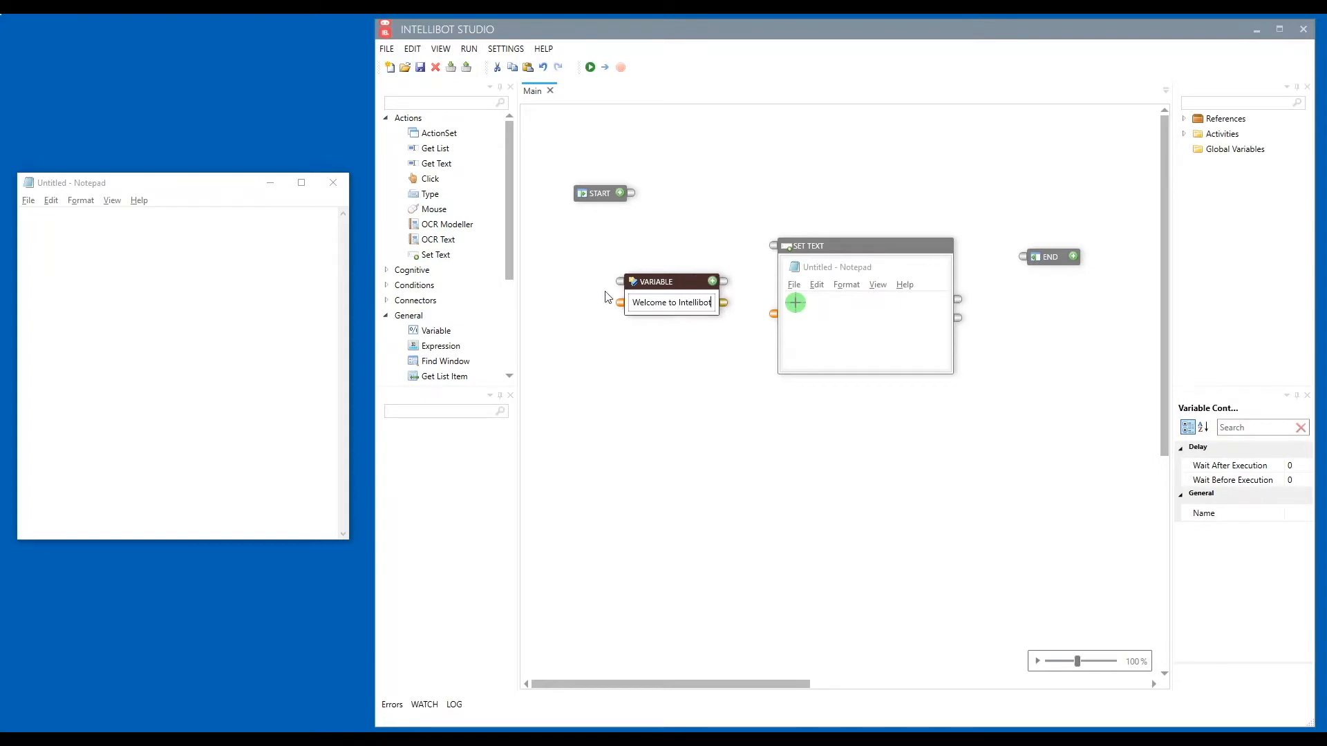
click(651, 283)
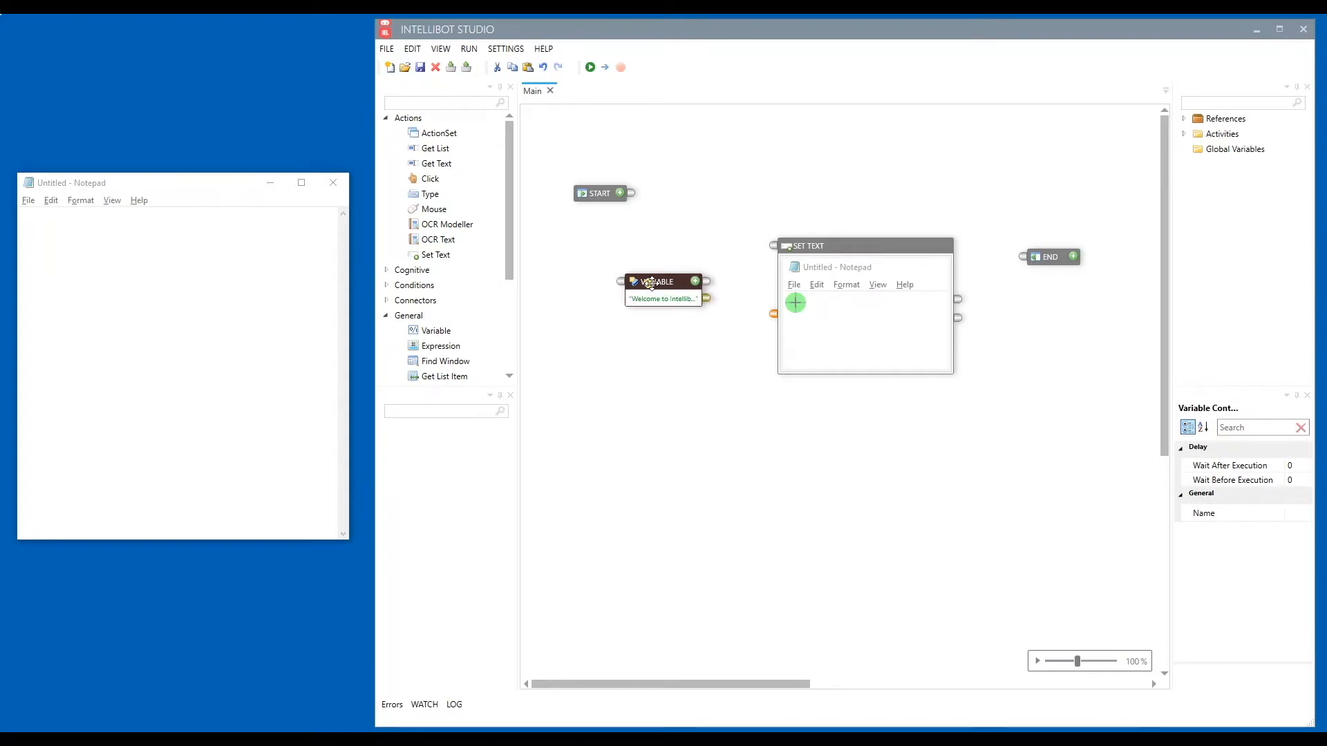
Connect Start, Variable, Set Text and End in sequence, and link the variable's data output to Set Text's data input
drag(630, 193, 618, 280)
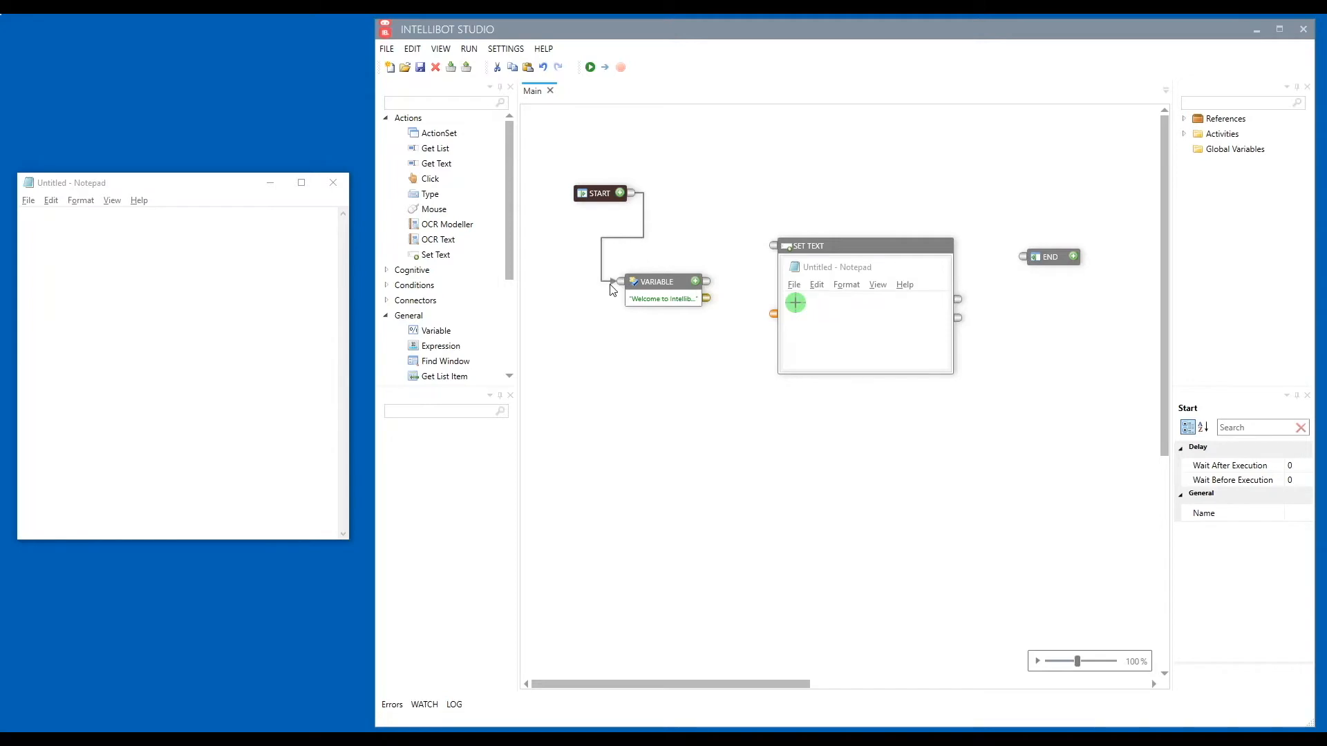
click(705, 284)
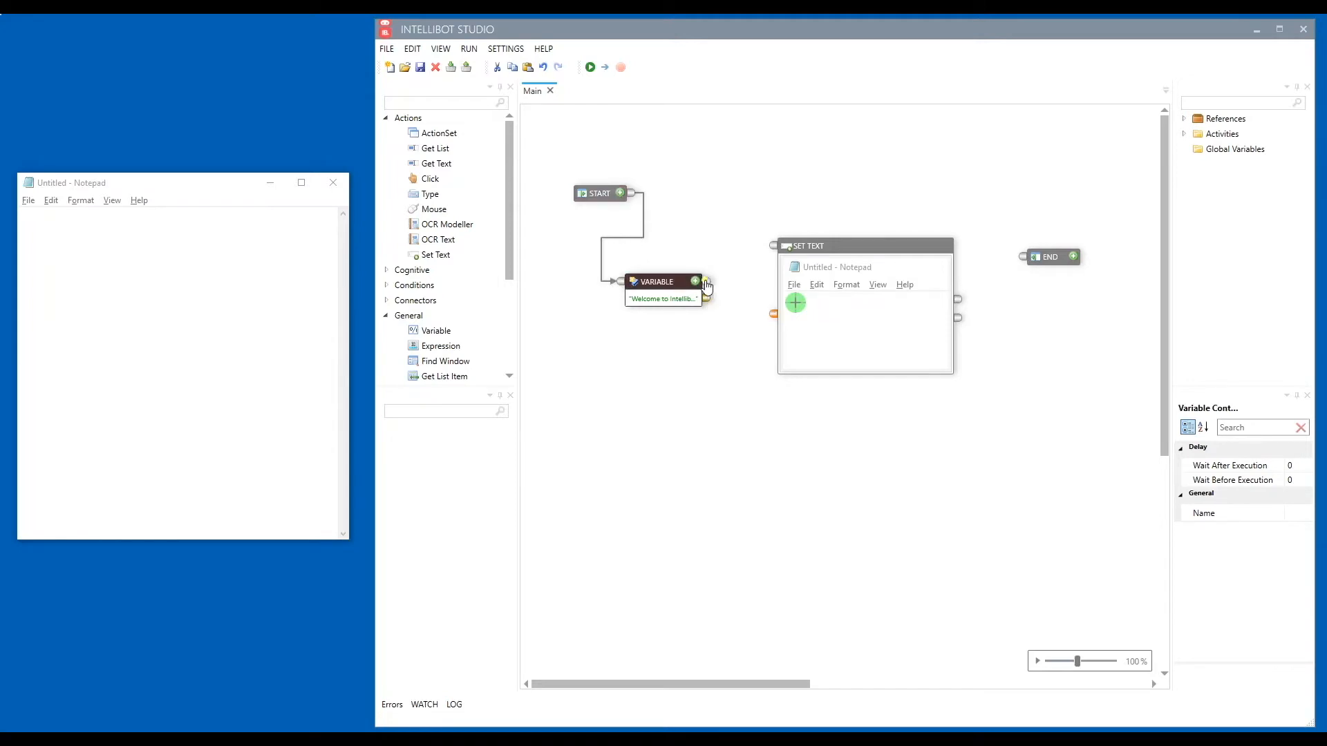
drag(706, 284, 773, 245)
drag(959, 302, 1022, 256)
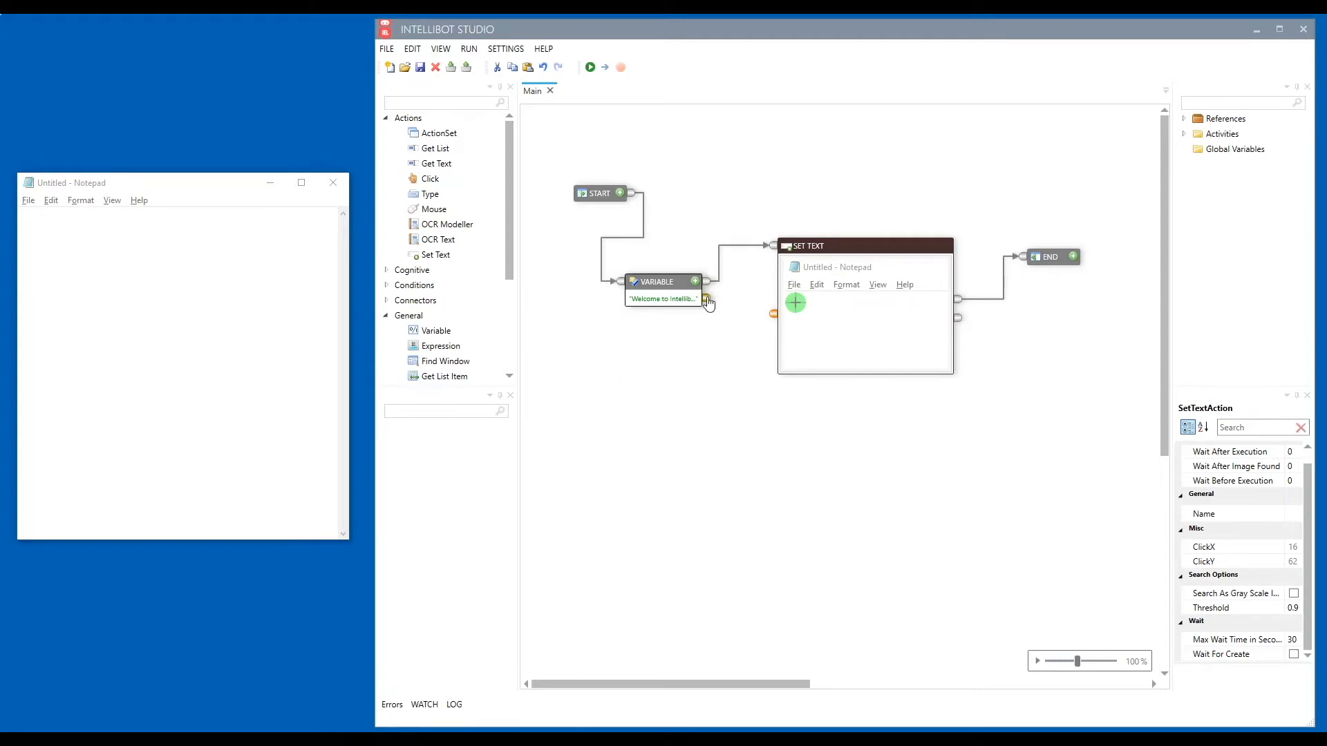
drag(706, 298, 773, 314)
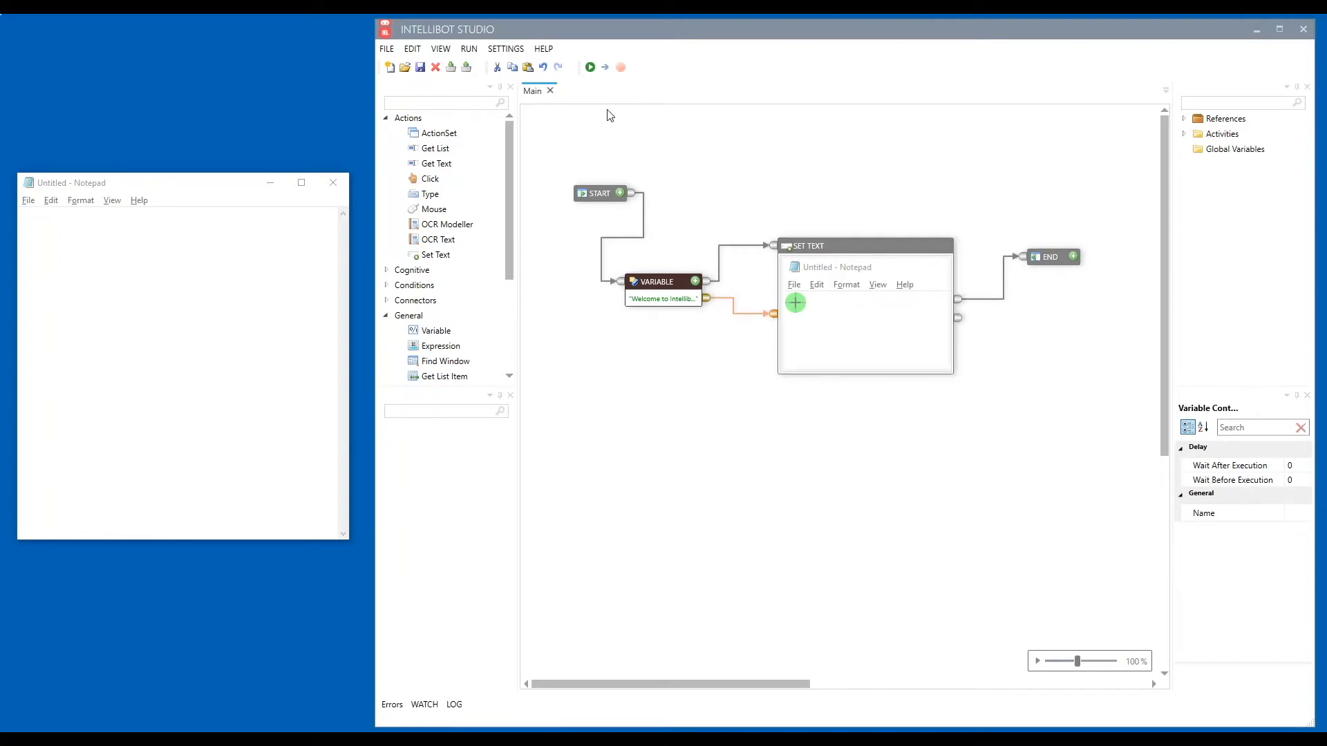
Run the workflow and view the variable's override port properties, keeping Static as the data source
click(590, 68)
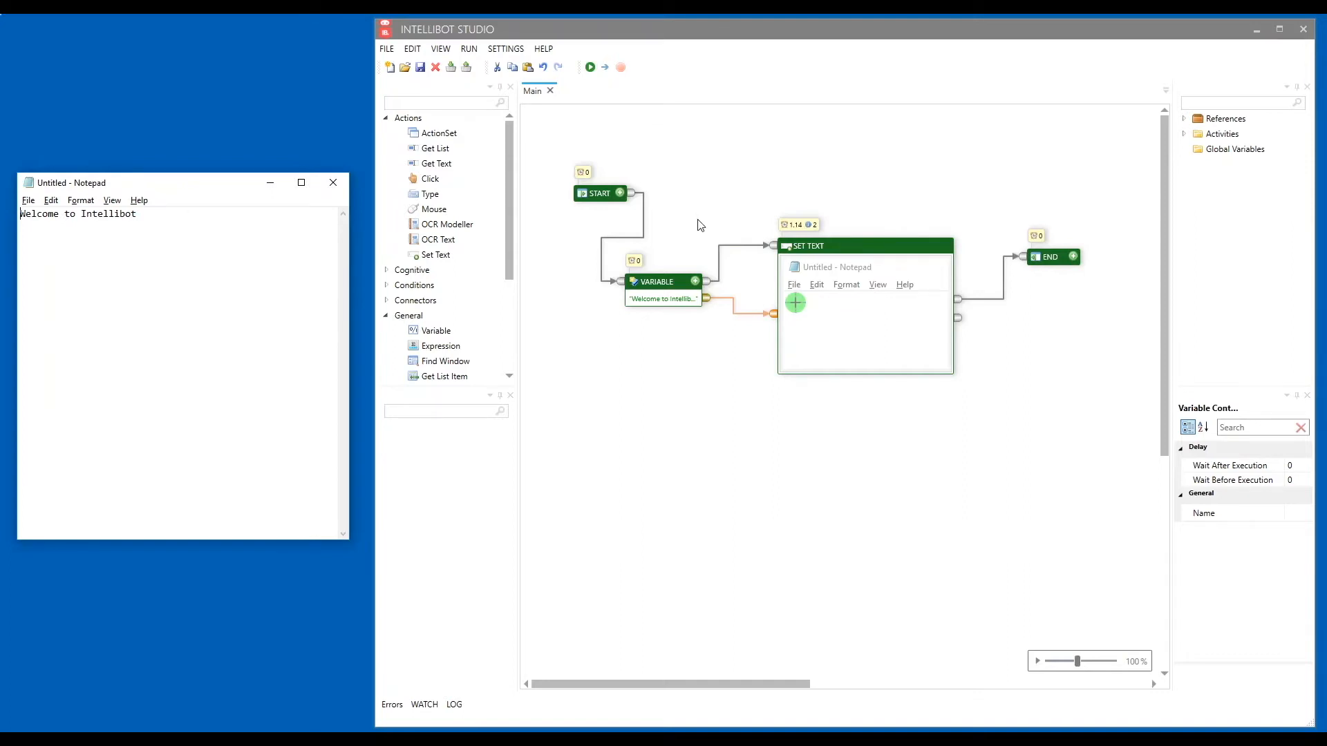
right_click(663, 302)
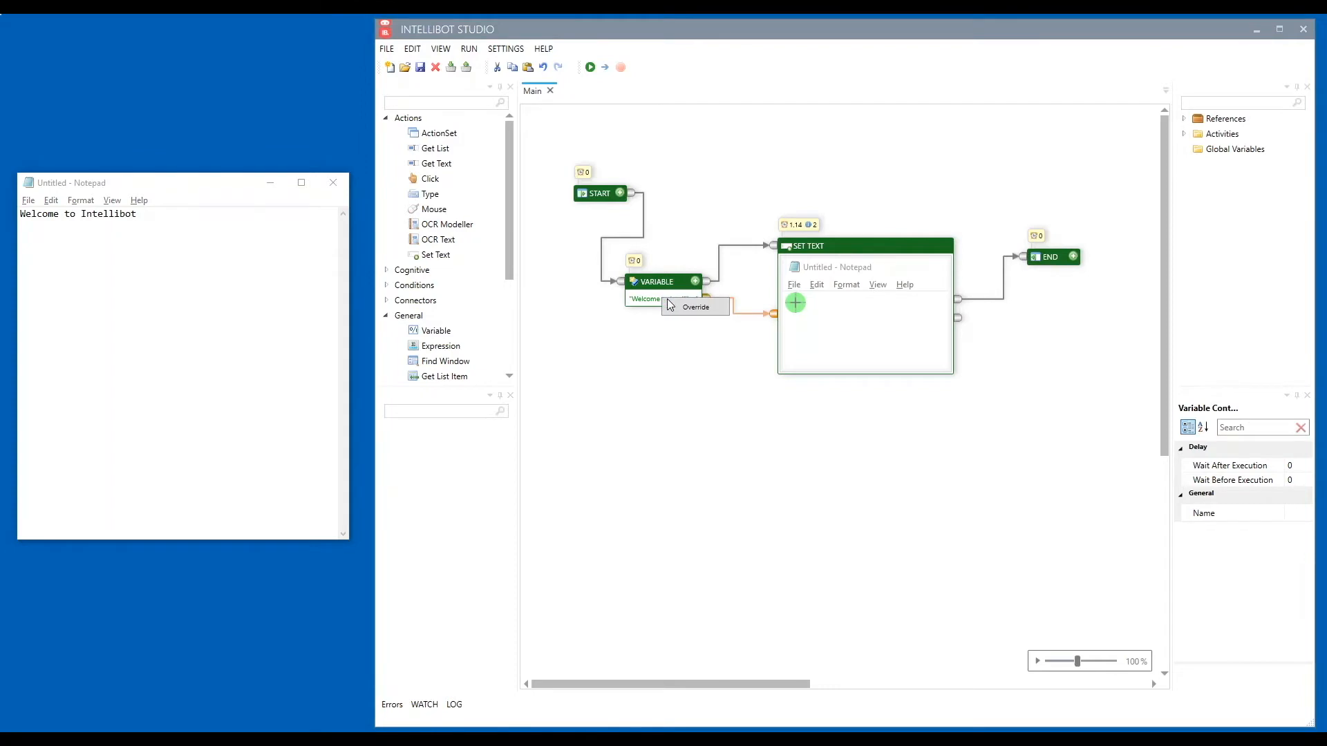
click(700, 308)
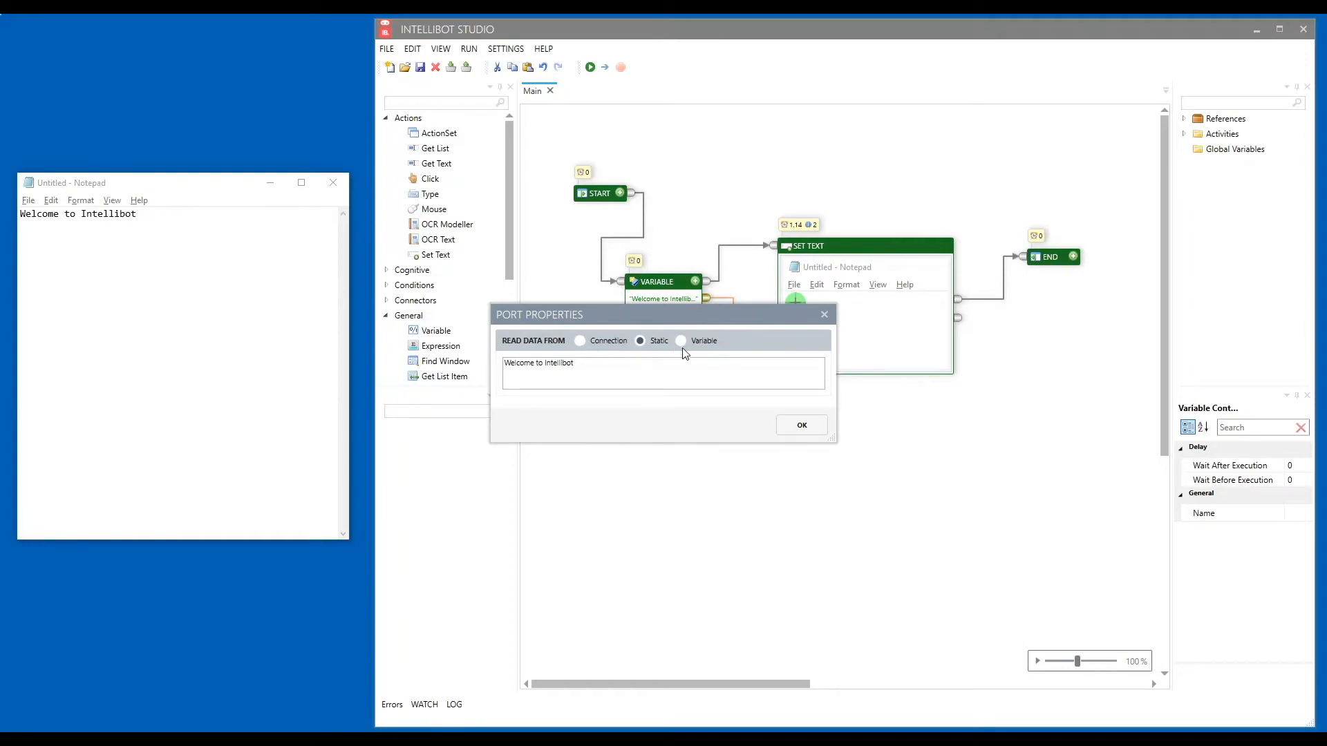
click(796, 426)
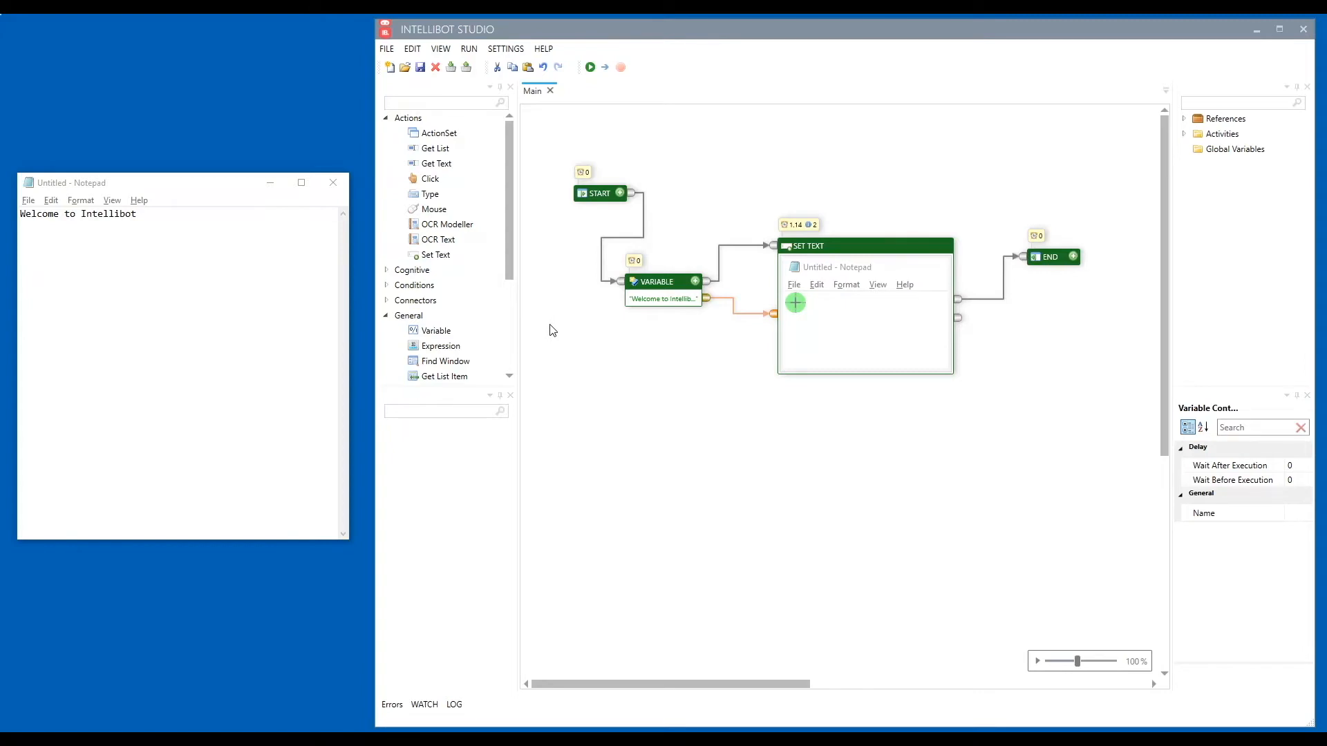
Add a Message Box reading "Failed" and connect it between Set Text's lower control output and End
scroll(487, 324, down, 3)
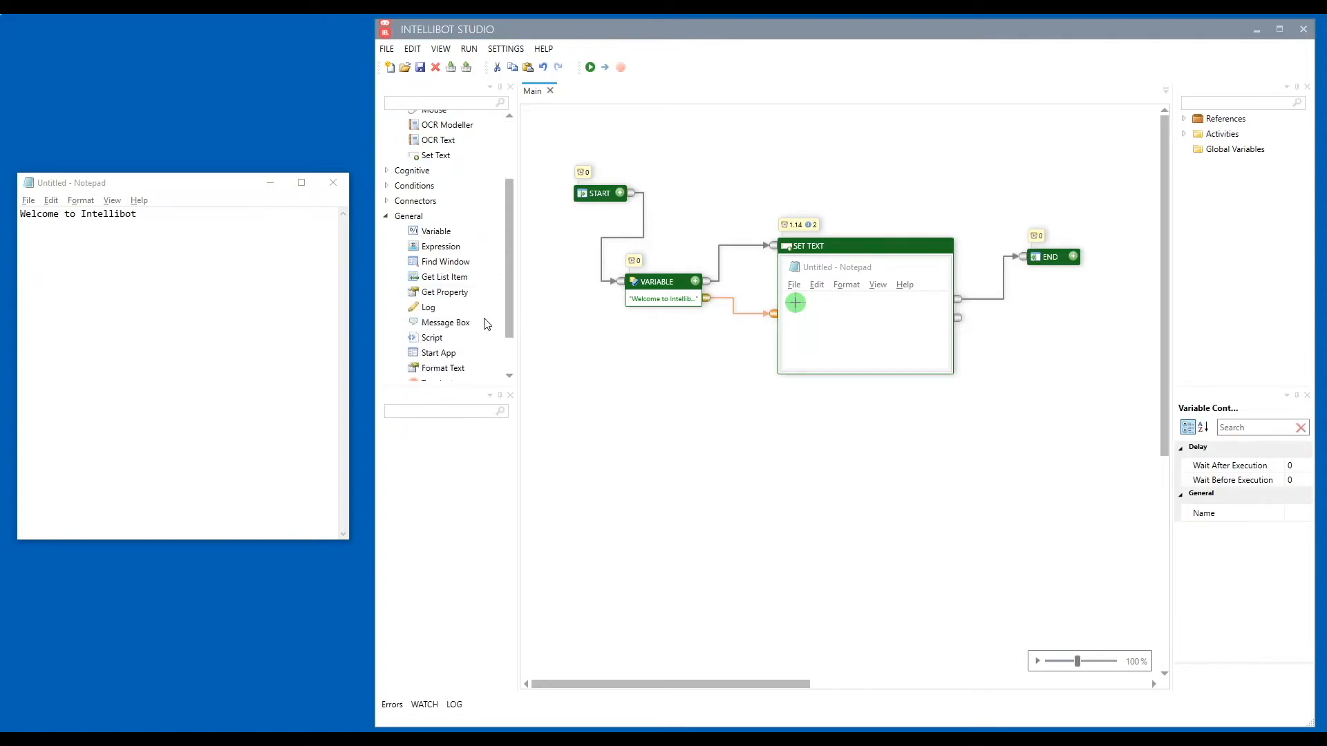
drag(441, 325, 1002, 348)
click(1024, 366)
text(Failed)
click(1034, 343)
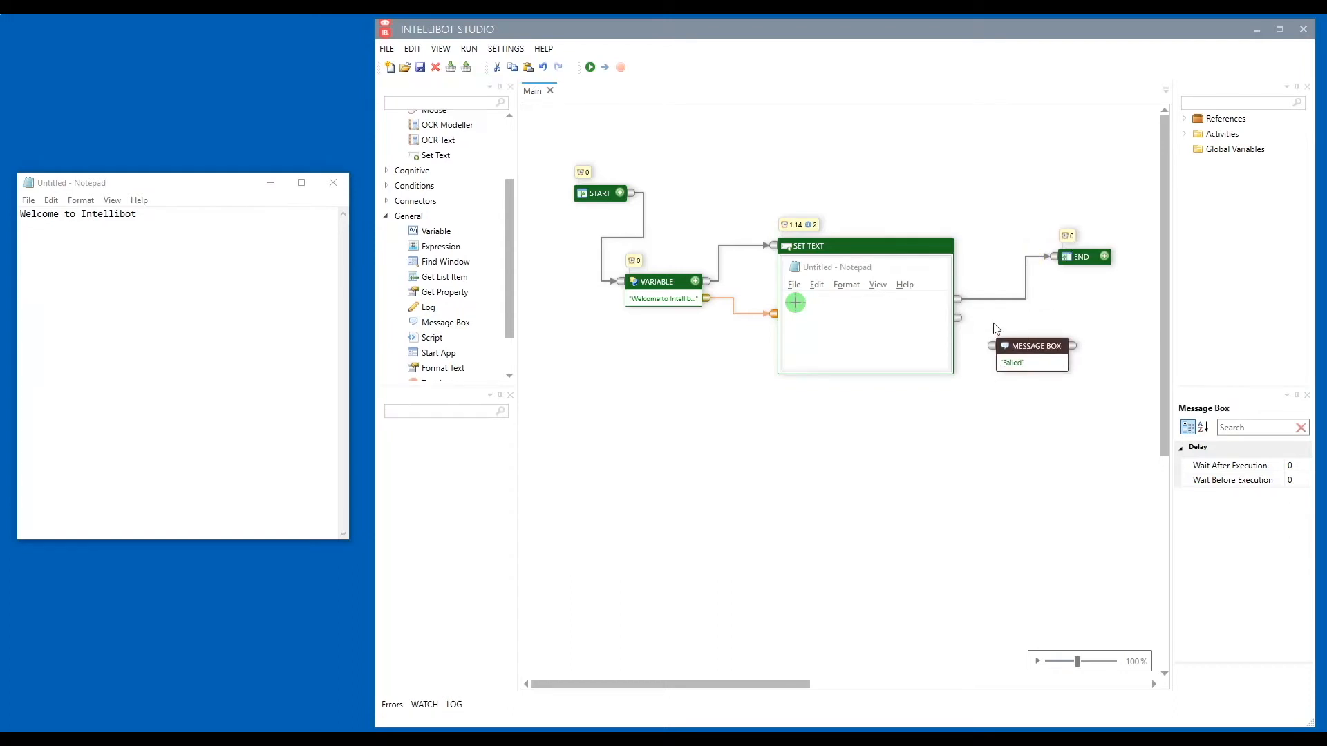
drag(957, 318, 989, 346)
drag(1071, 346, 1055, 259)
Minimize Notepad, run the workflow to test the failure path, and dismiss the message
click(270, 183)
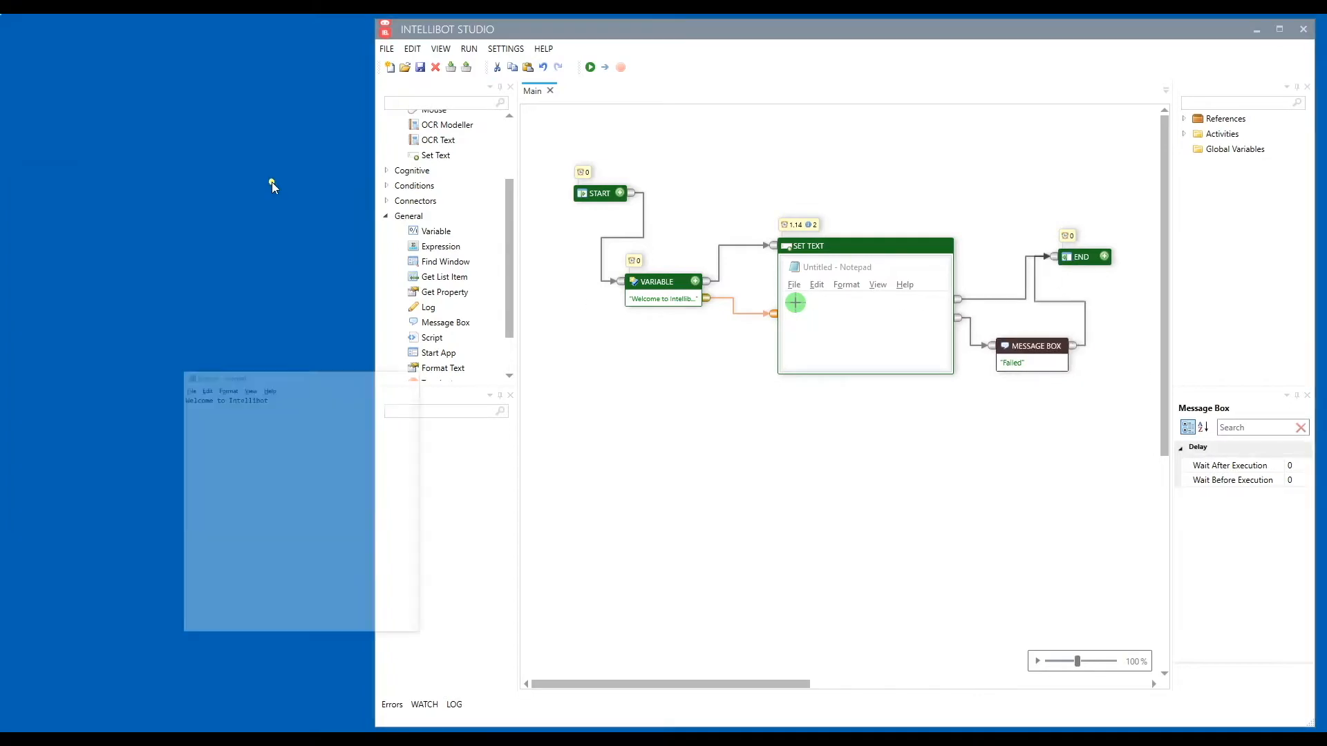
click(590, 67)
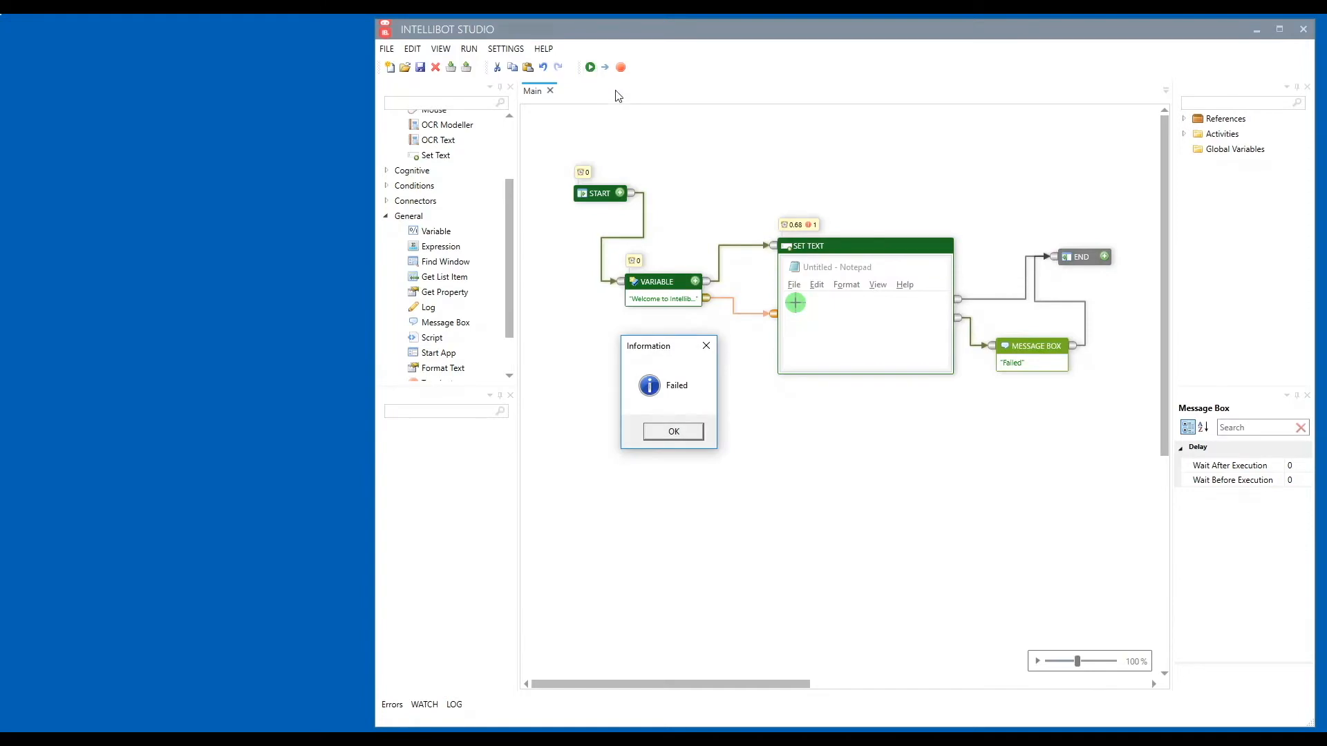
click(672, 433)
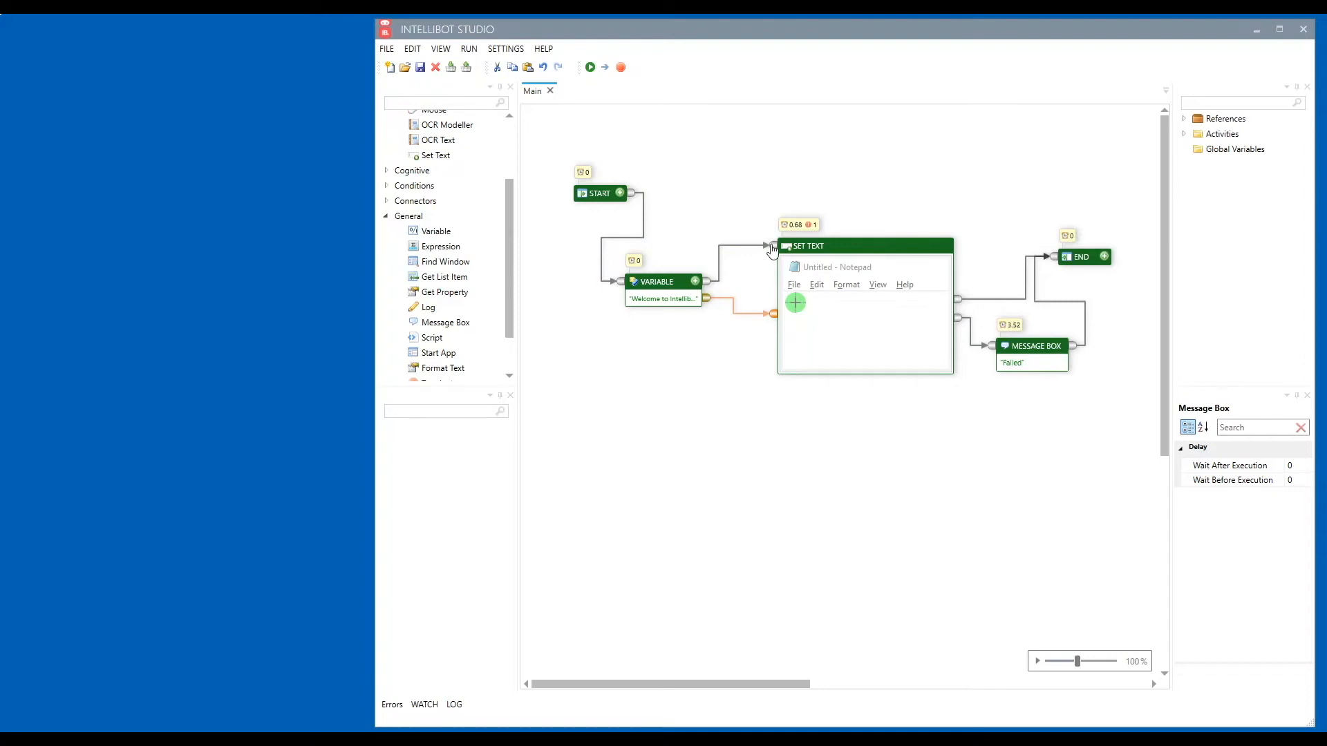
Read the Set Text component's execution log and close the log viewer
click(804, 225)
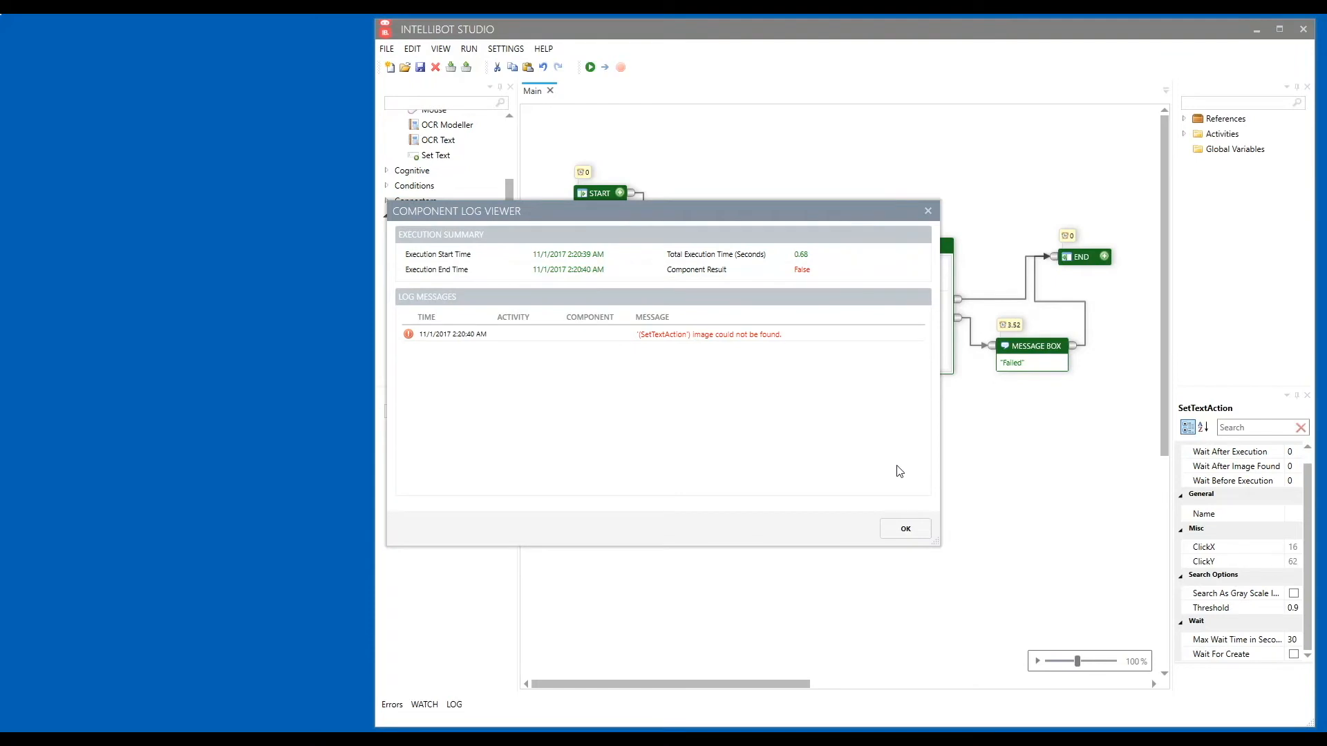
click(906, 532)
click(906, 531)
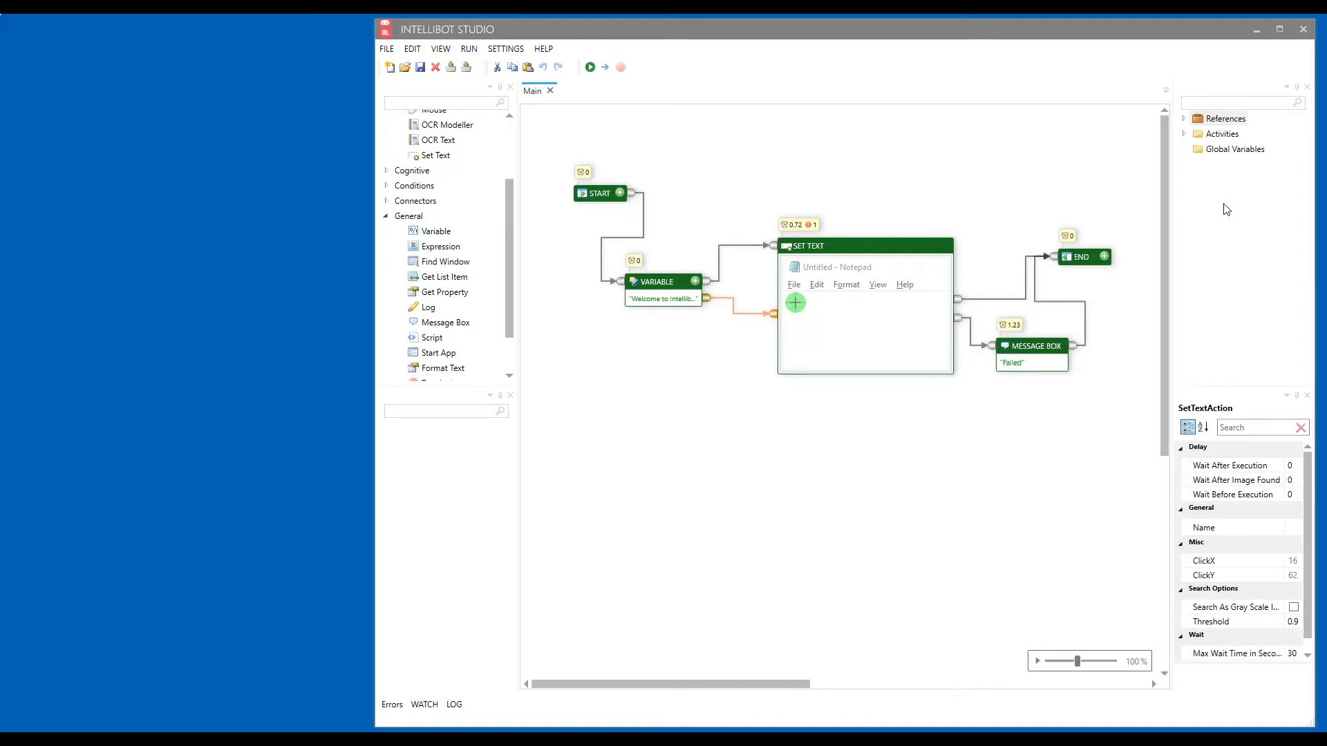
Expand Activities and Main in the project tree, add a new activity under Activities, and select it
click(1184, 134)
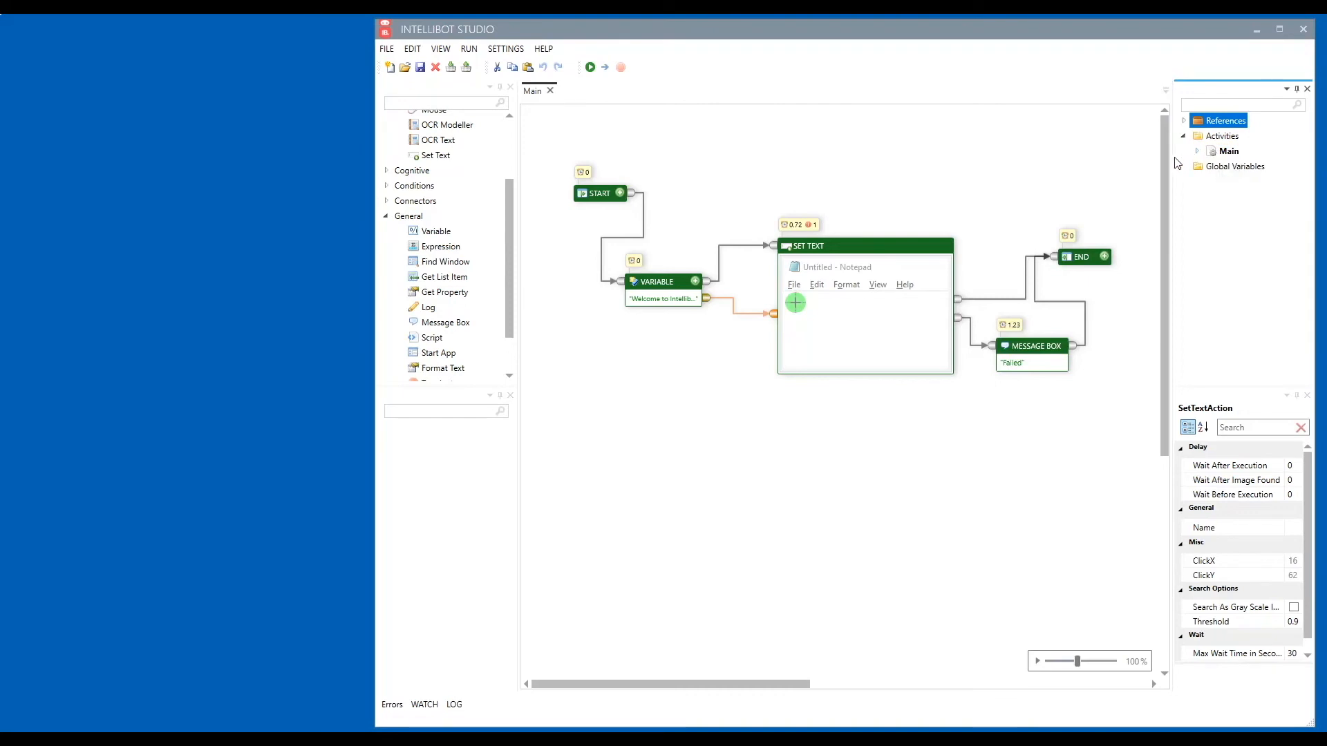
click(1196, 151)
right_click(1209, 136)
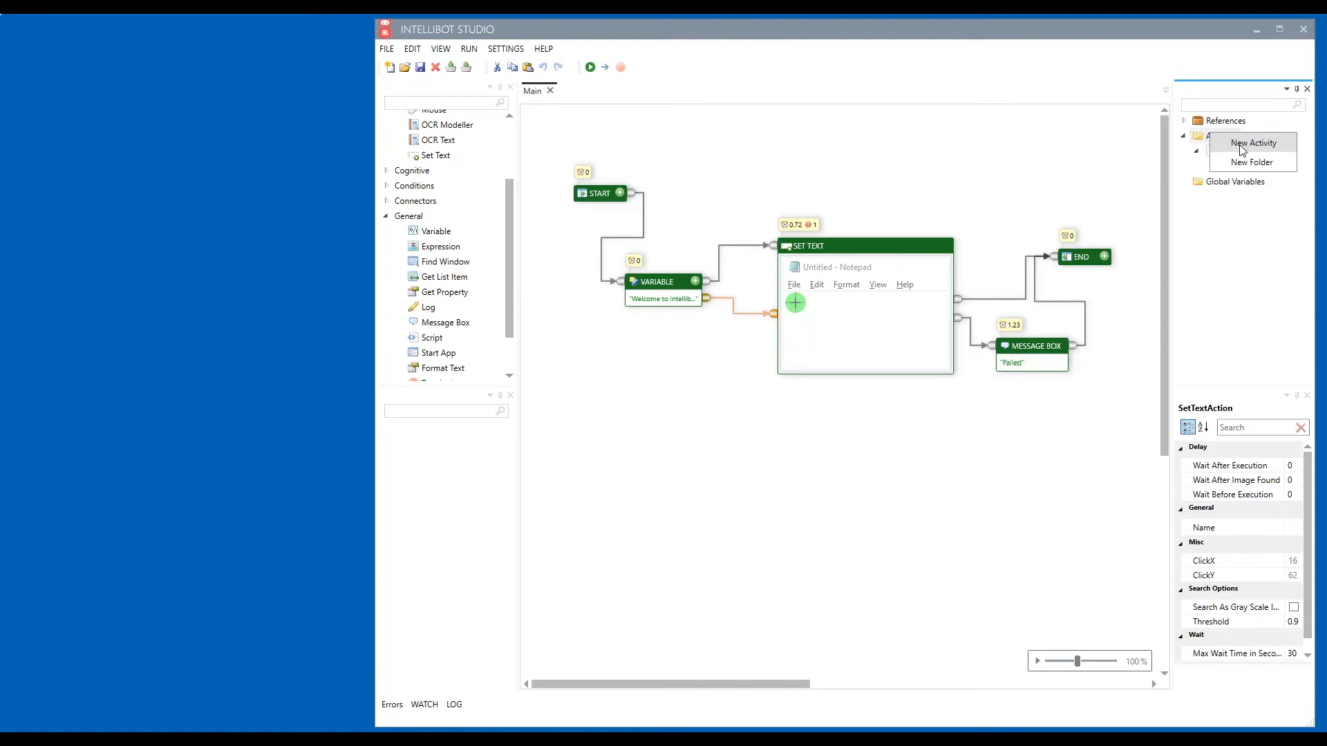
click(1241, 144)
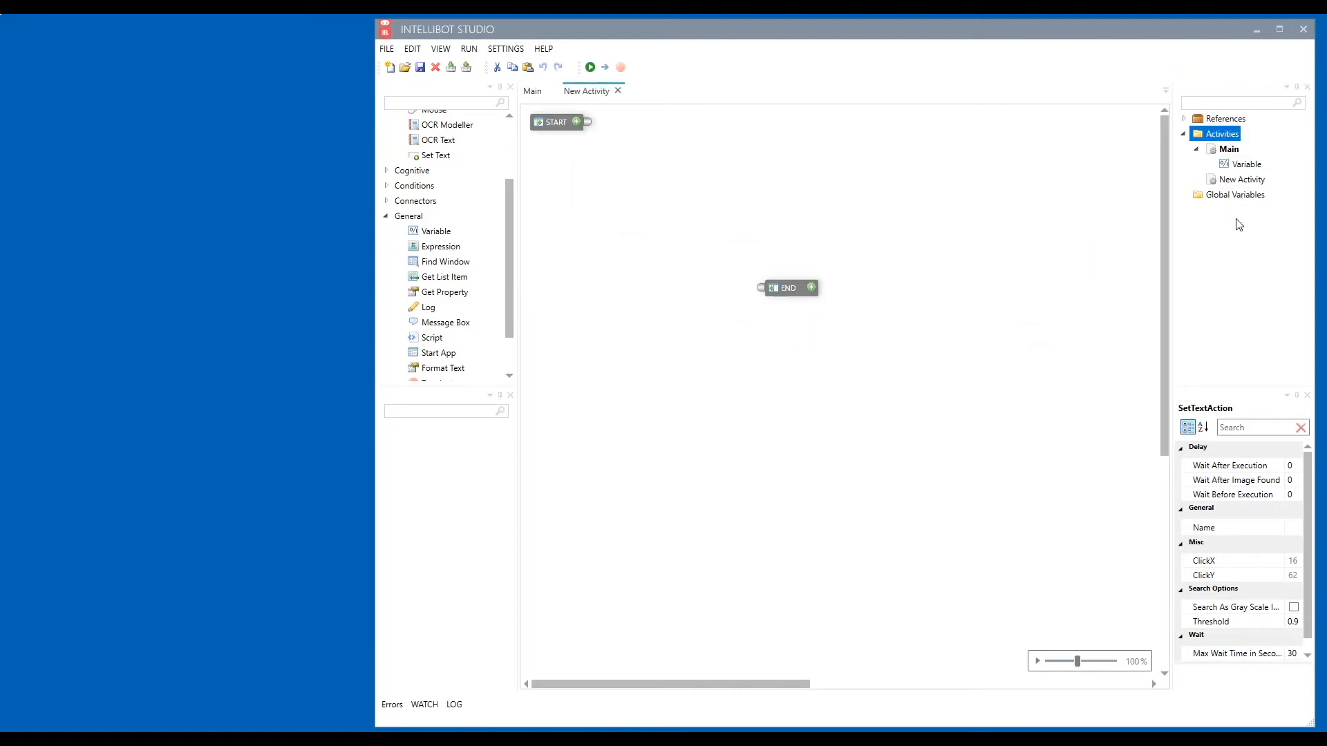
click(1233, 183)
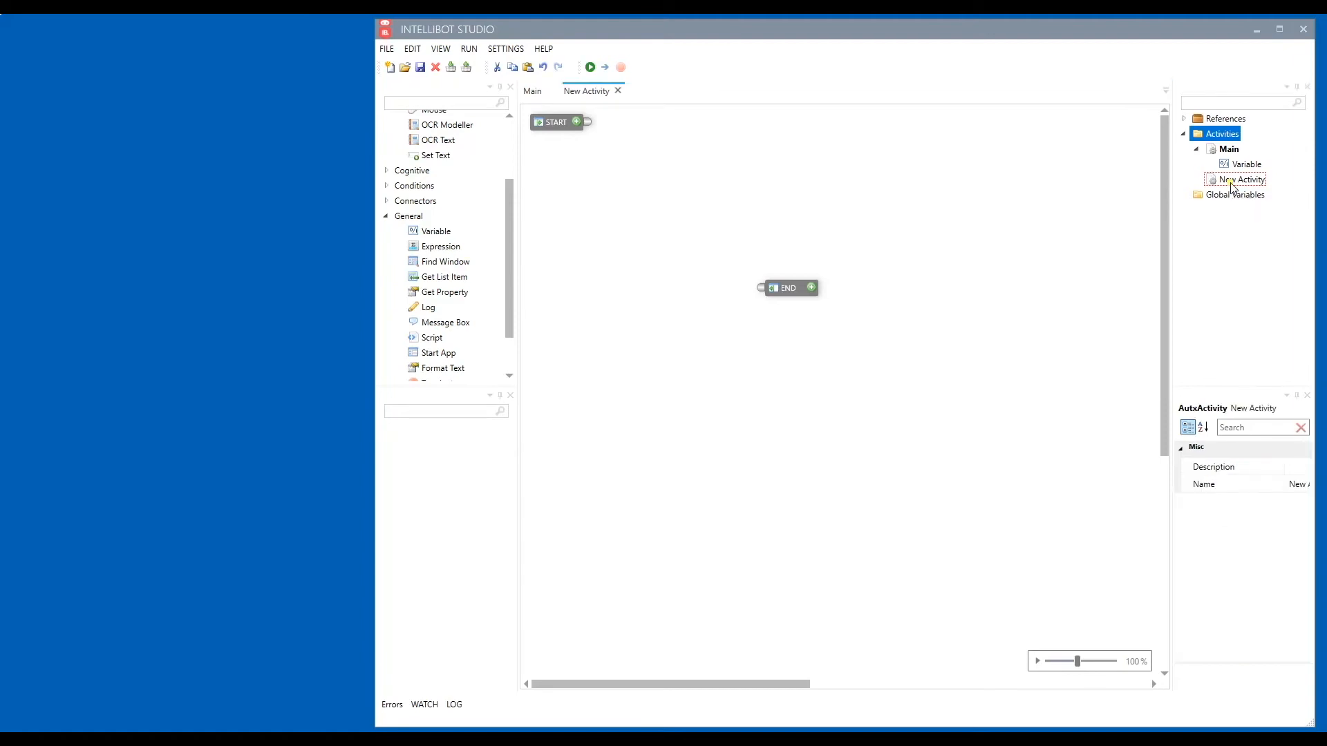
Rename the new activity as MessageBox
click(1302, 487)
click(1301, 487)
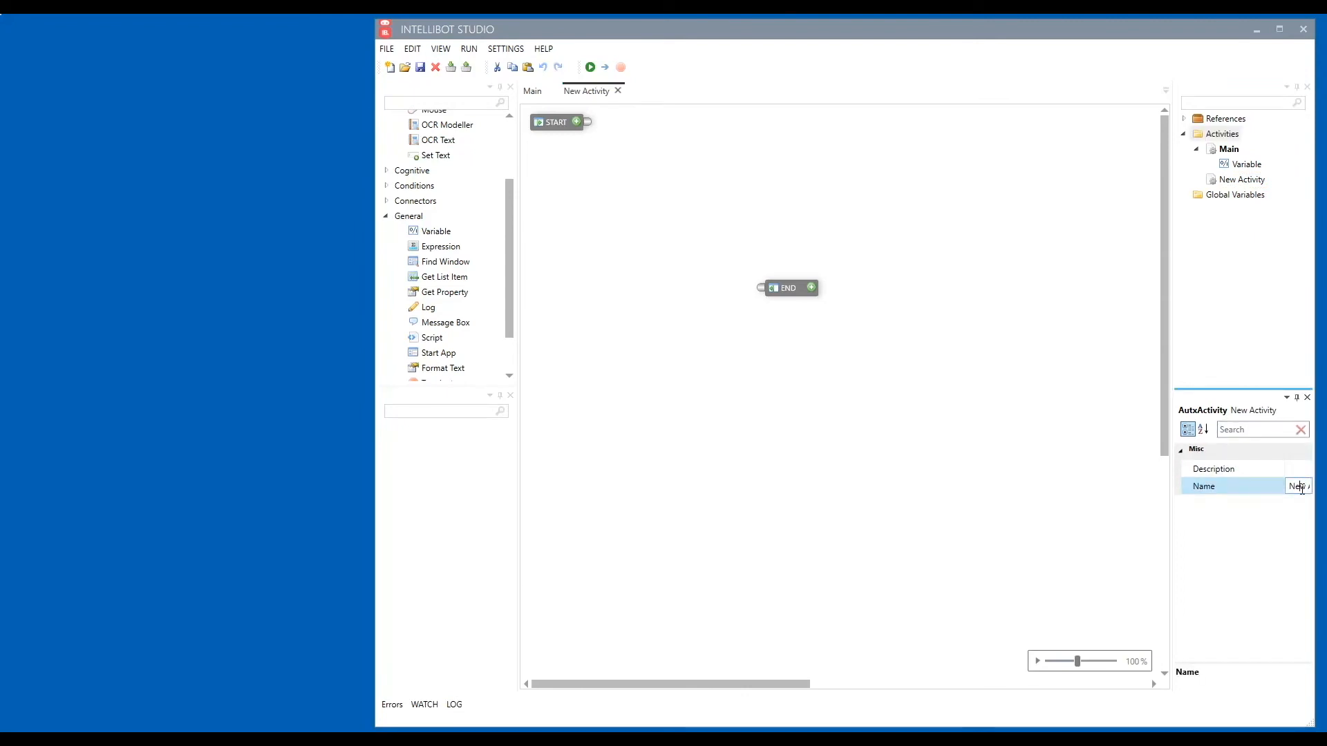
key(ctrl+a)
key(BackSpace)
text(MessageBox)
click(908, 431)
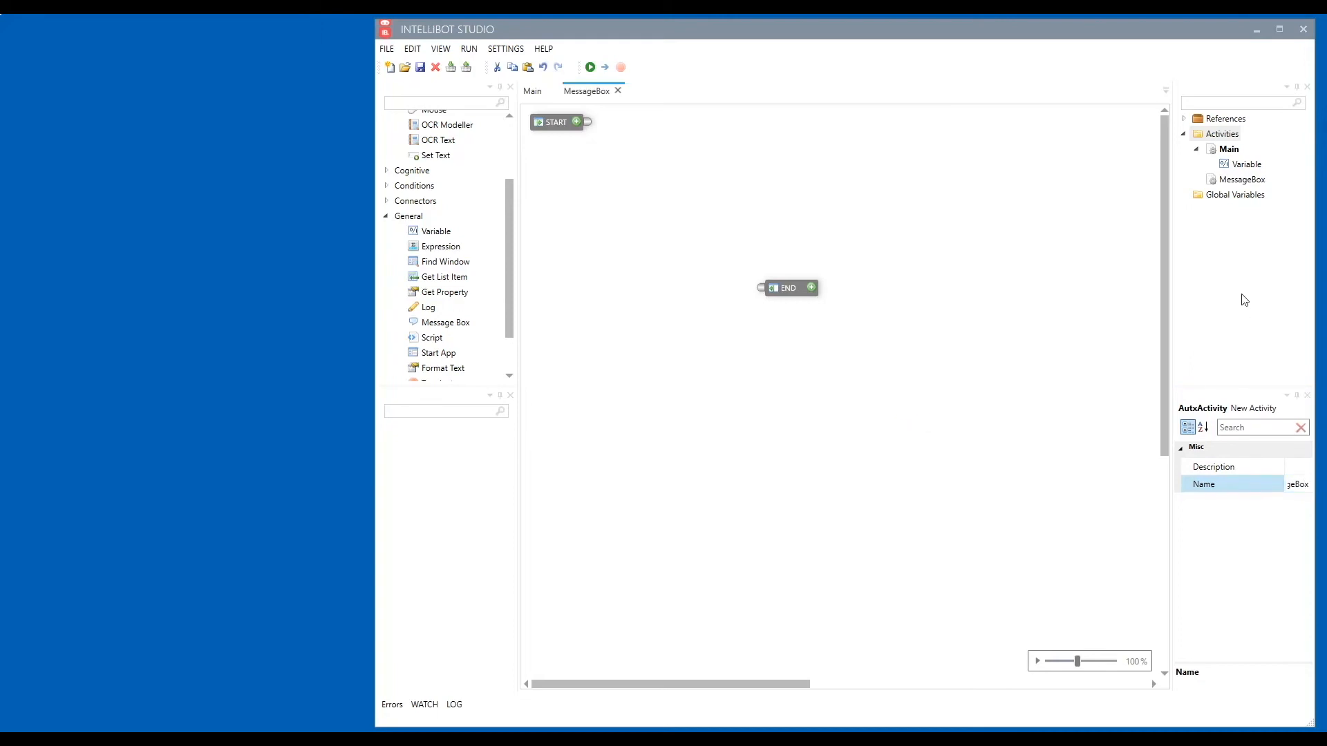
Add a Message Box reading "Component failed" to the MessageBox activity and connect it between Start and End
click(1242, 182)
drag(445, 323, 654, 188)
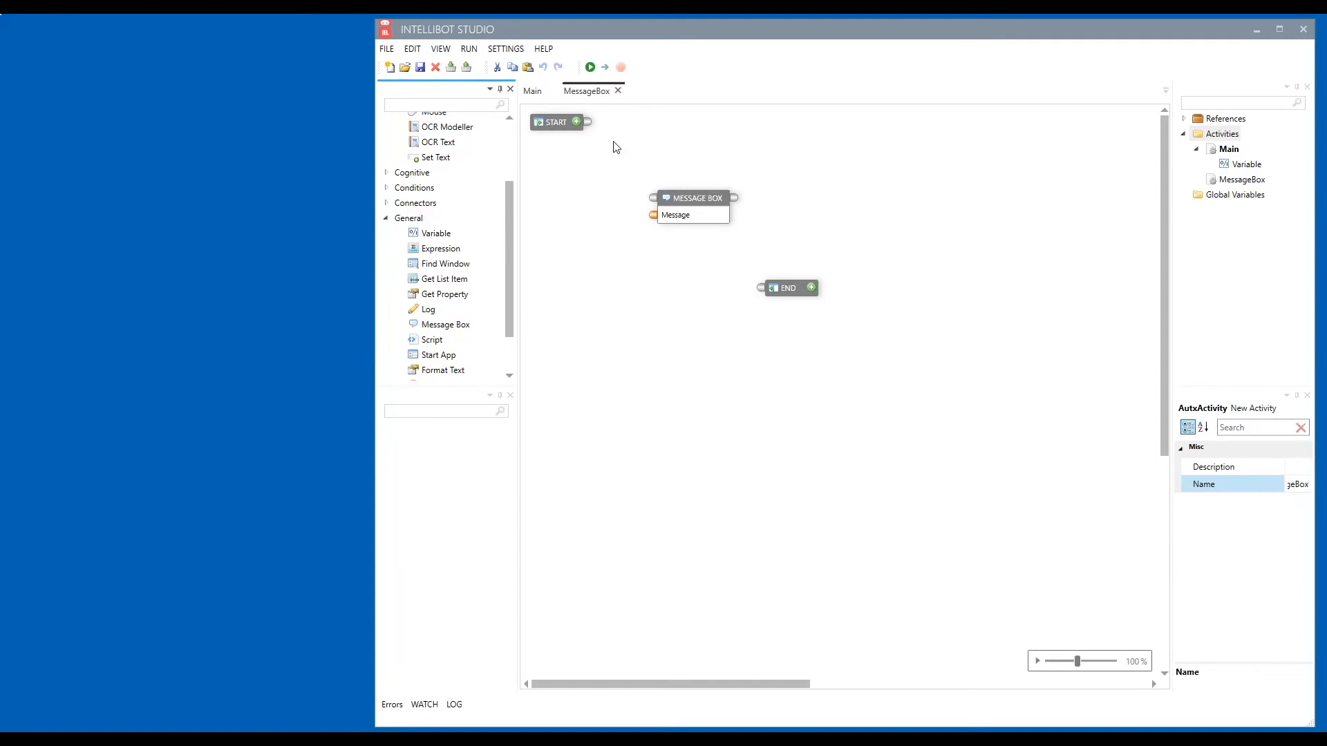
click(686, 216)
text(Comp)
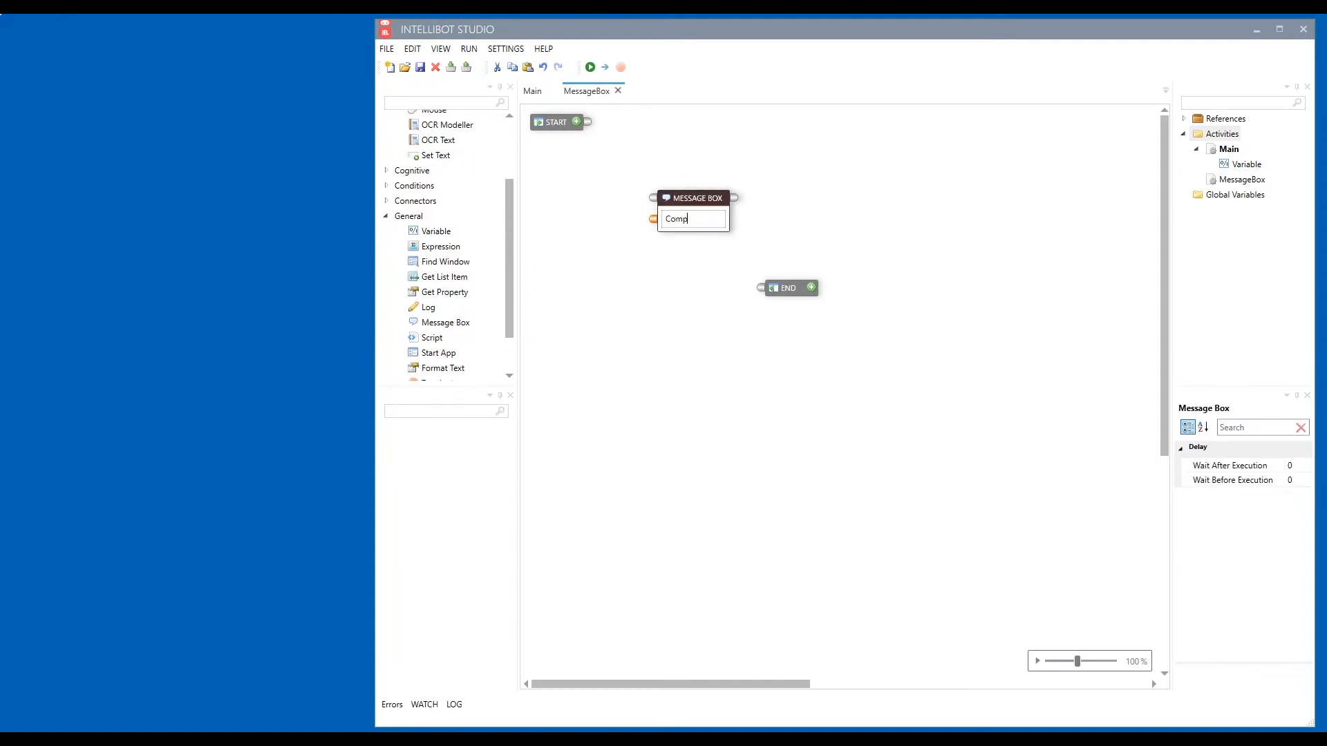
text(onent failed)
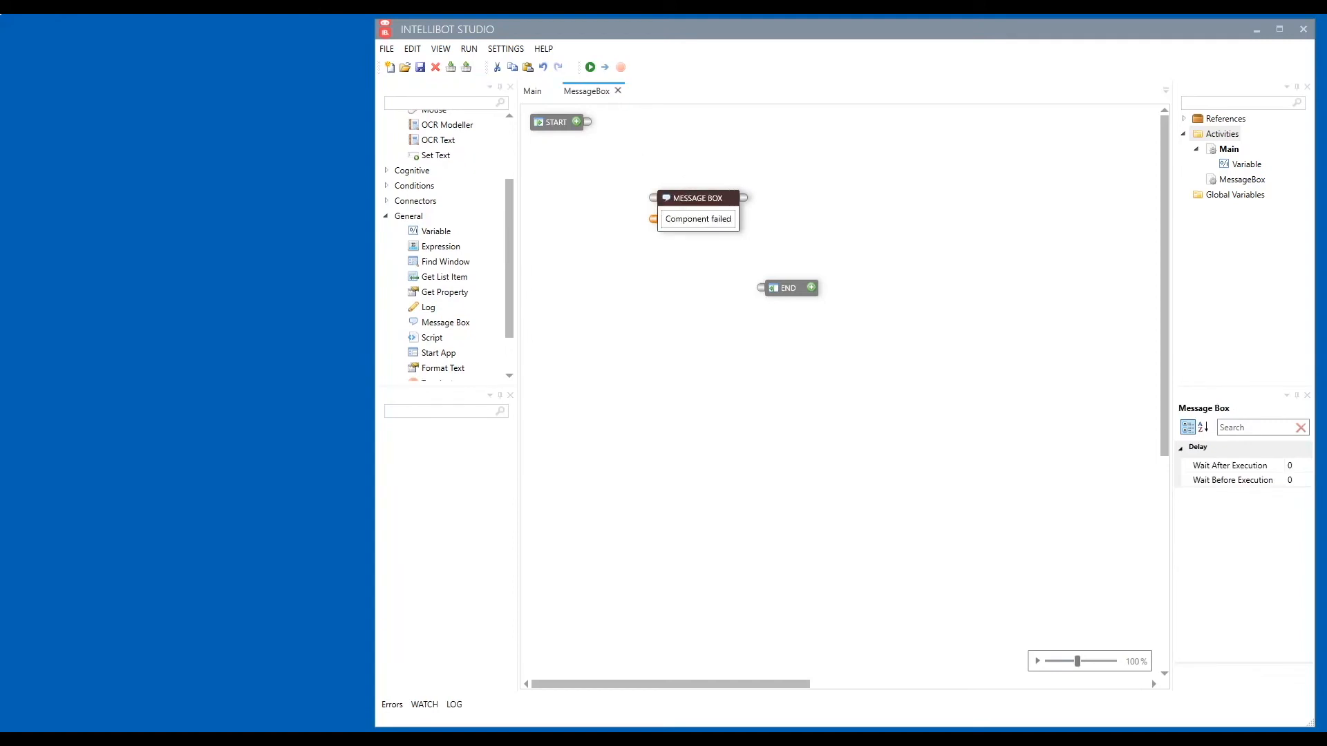
click(653, 280)
drag(588, 123, 653, 198)
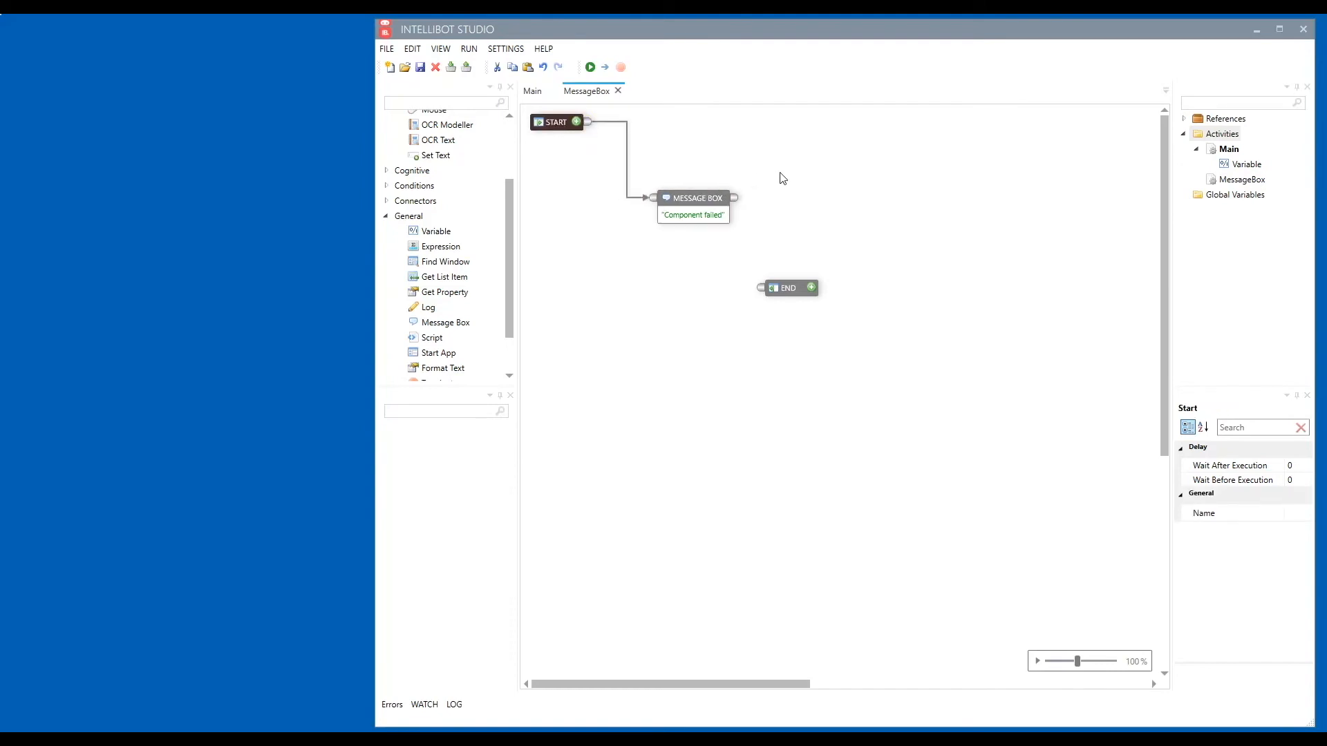
drag(734, 199, 763, 292)
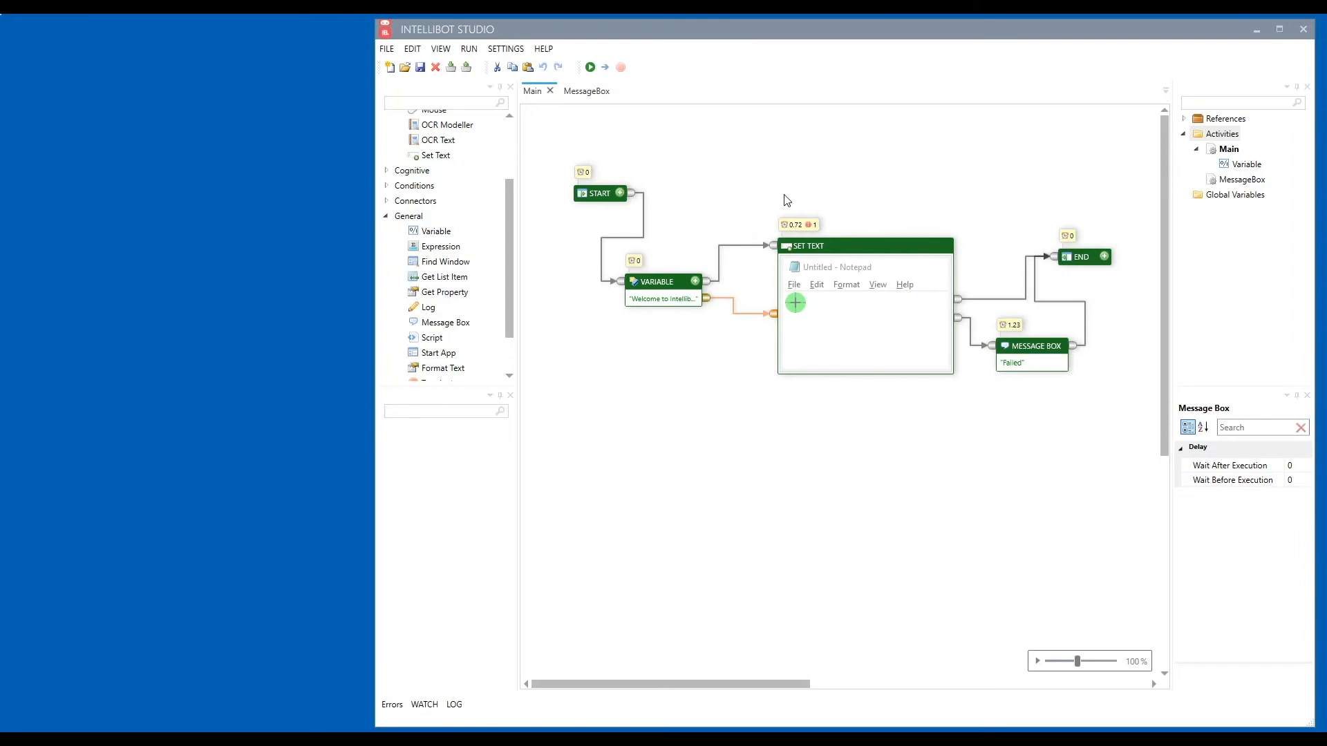
Replace Main's "Failed" Message Box with the MessageBox activity between Set Text's lower control output and End, and test-run the workflow
drag(1242, 180, 1037, 391)
click(1030, 346)
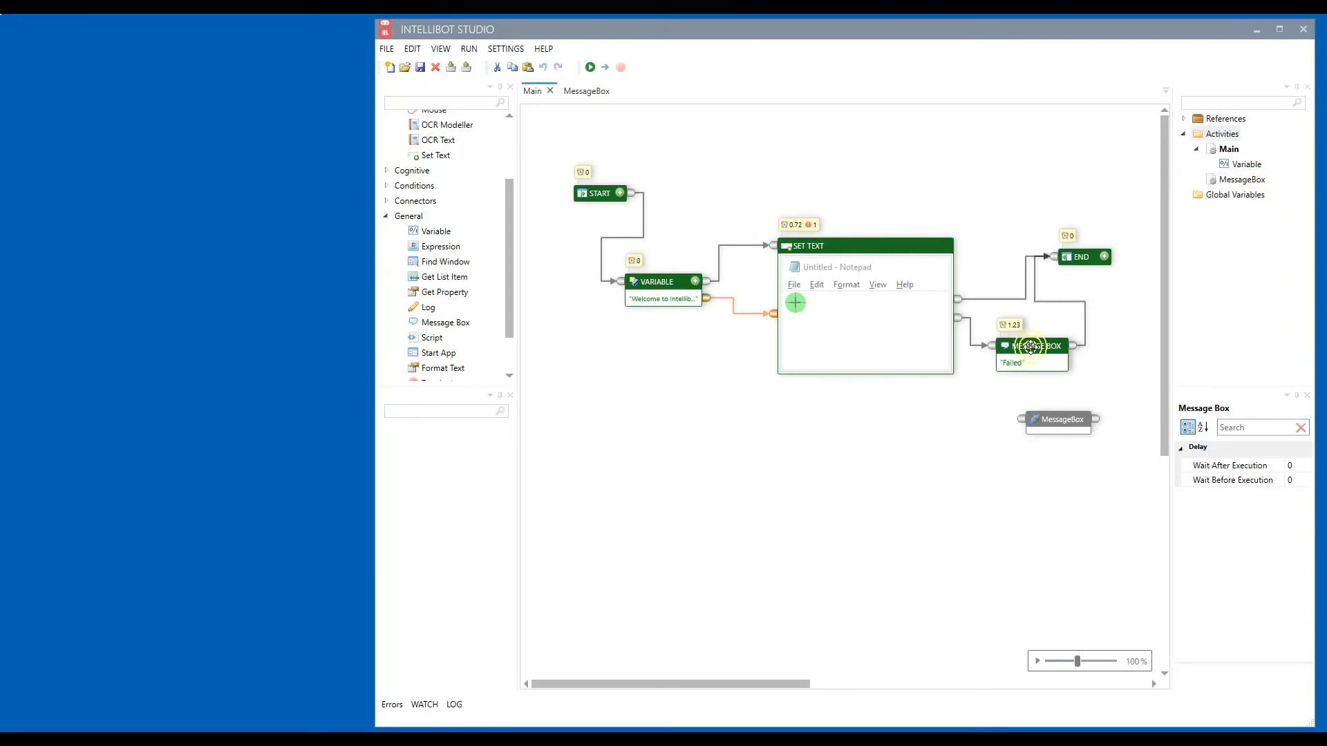
key(Delete)
click(650, 432)
drag(1057, 420, 1035, 348)
mouse_move(957, 318)
mouse_down()
mouse_move(1000, 350)
mouse_move(1051, 258)
mouse_up()
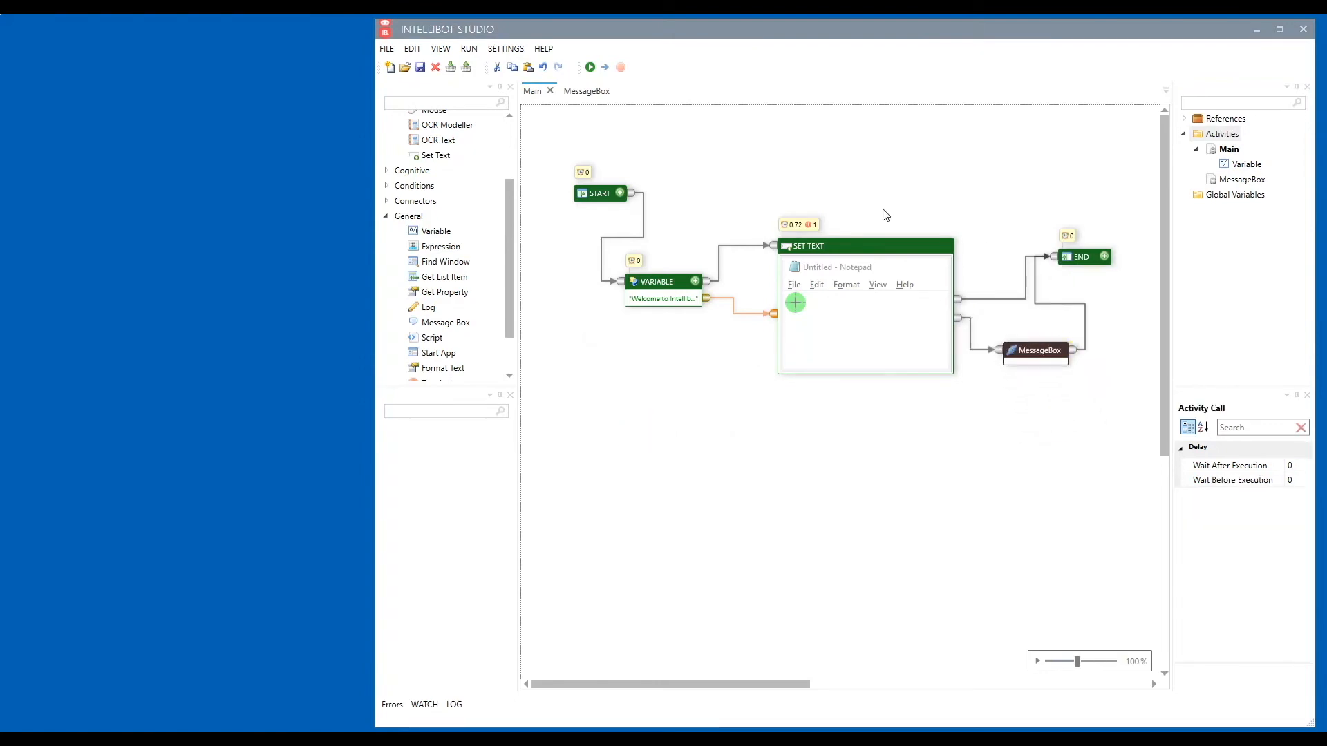
click(590, 67)
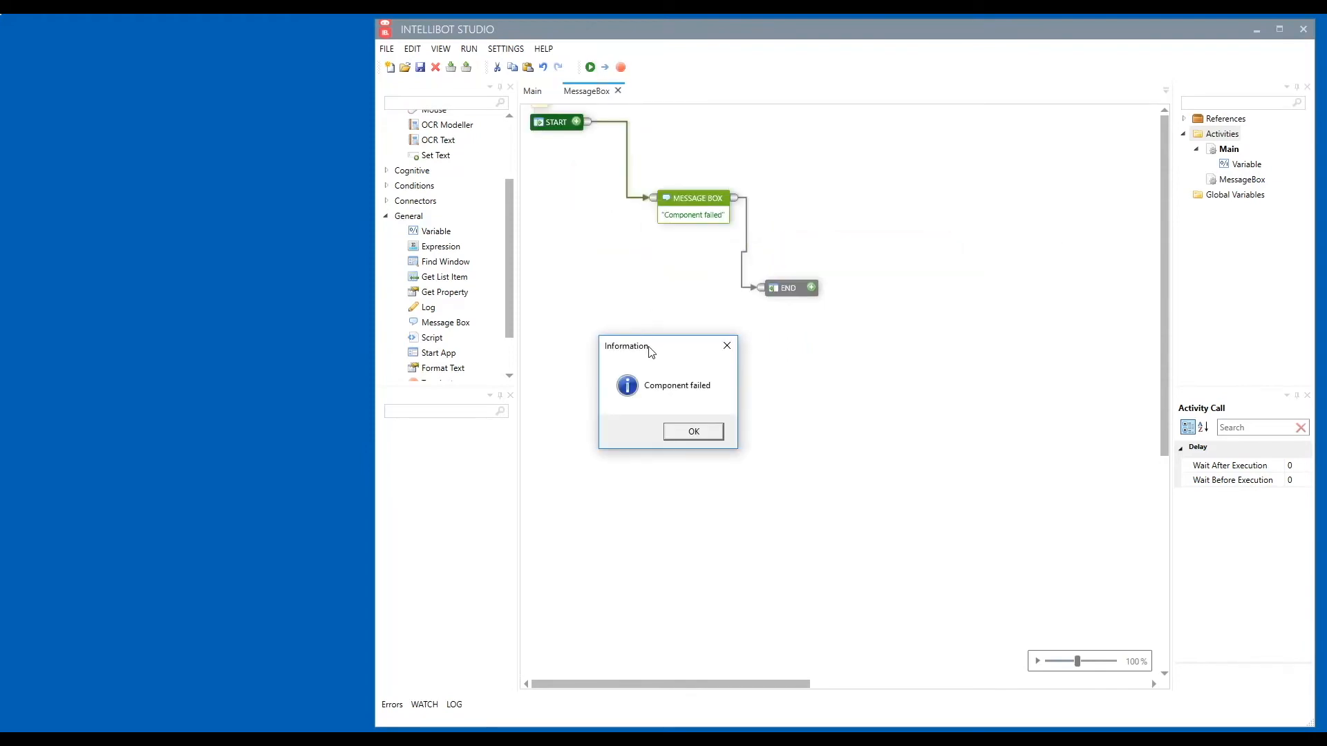
click(694, 433)
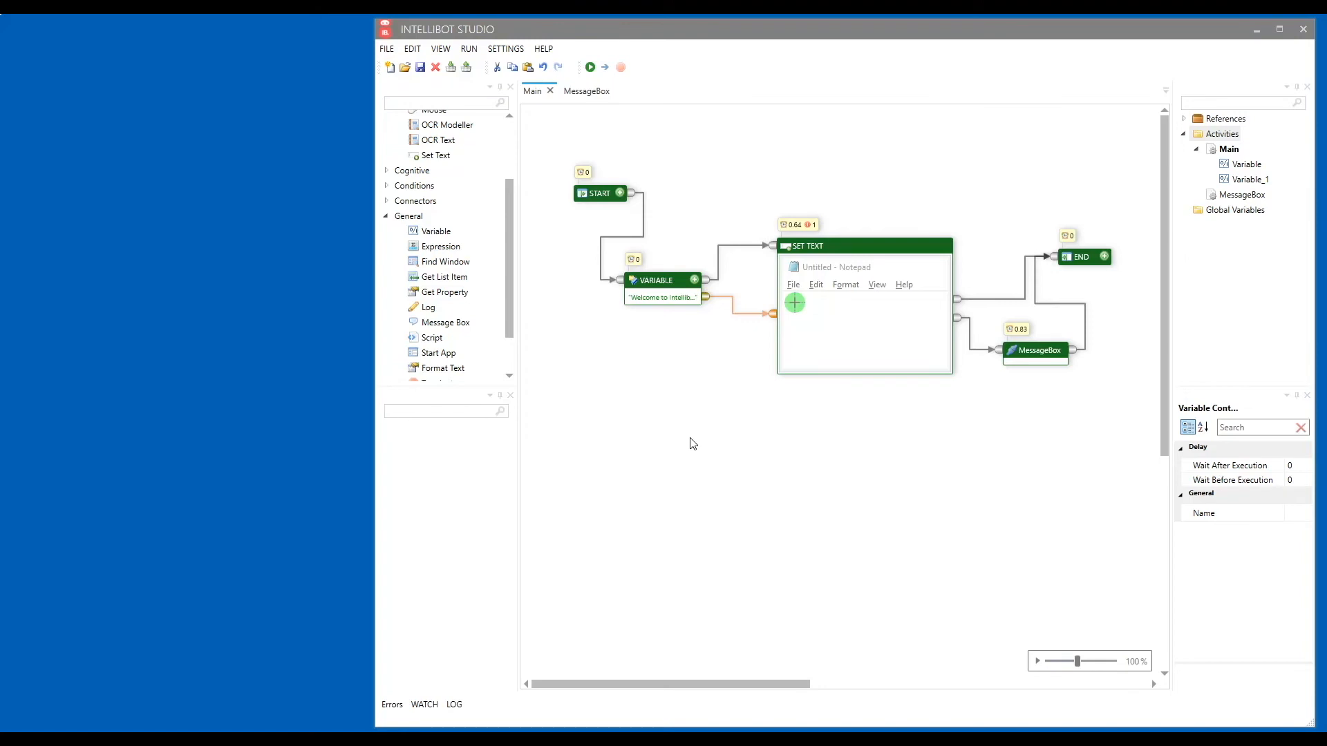
Add another variable with the value "Component failed" to the Variable component in Main
click(667, 280)
click(692, 280)
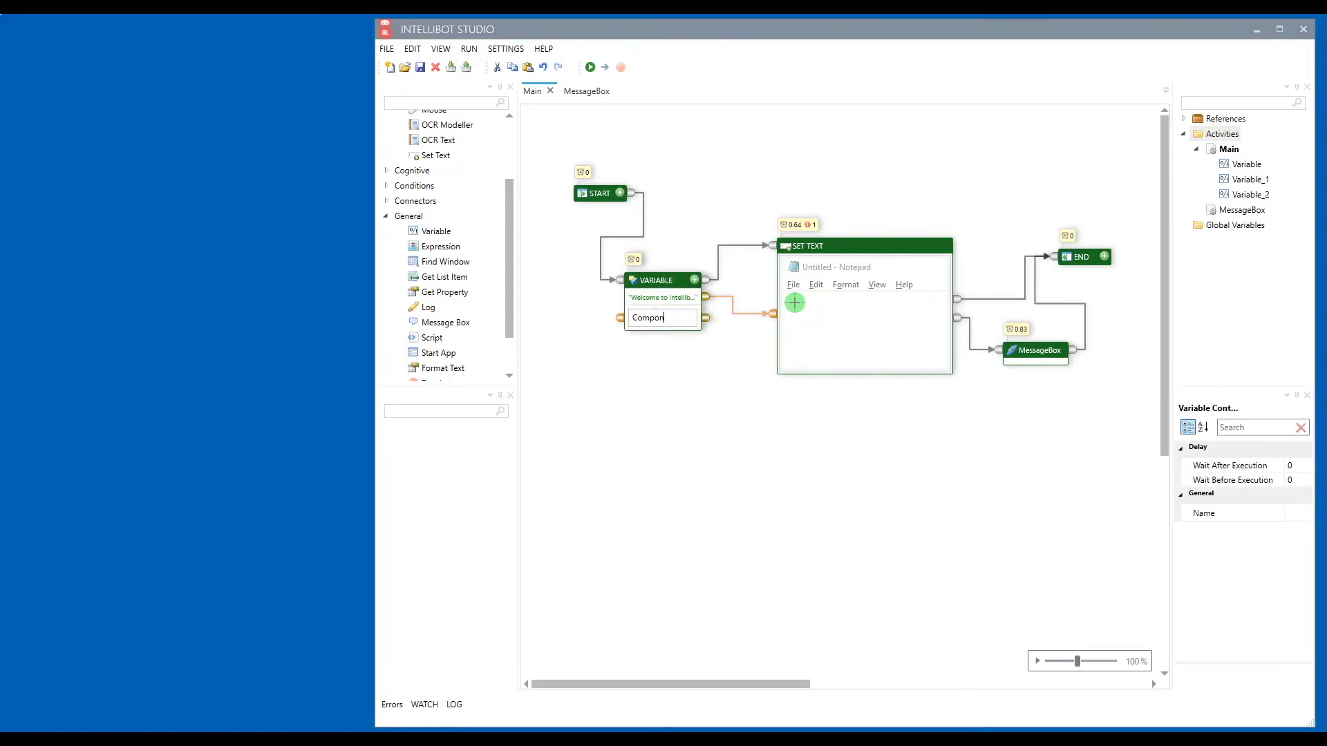
text(Component failed)
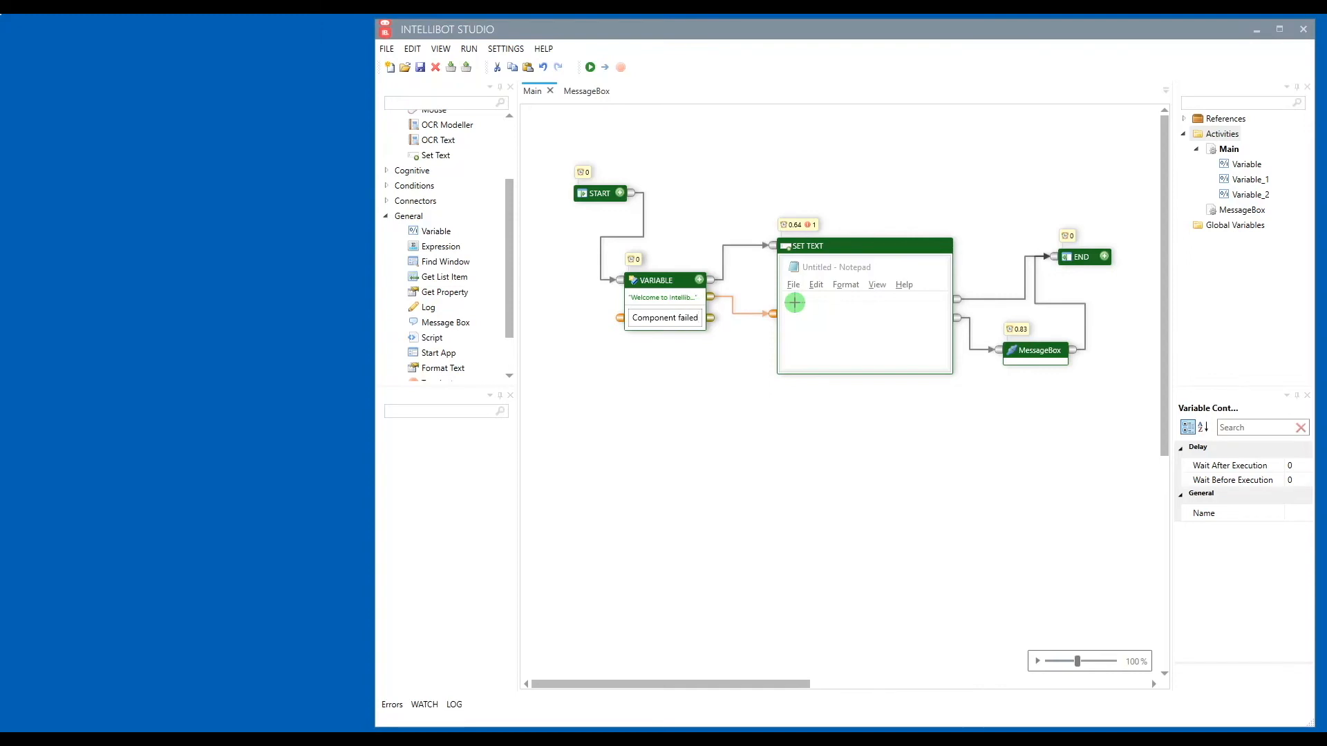
click(689, 407)
In the MessageBox activity, add a parameter to Start and feed it into the Message Box by making its message read from Connection
click(589, 94)
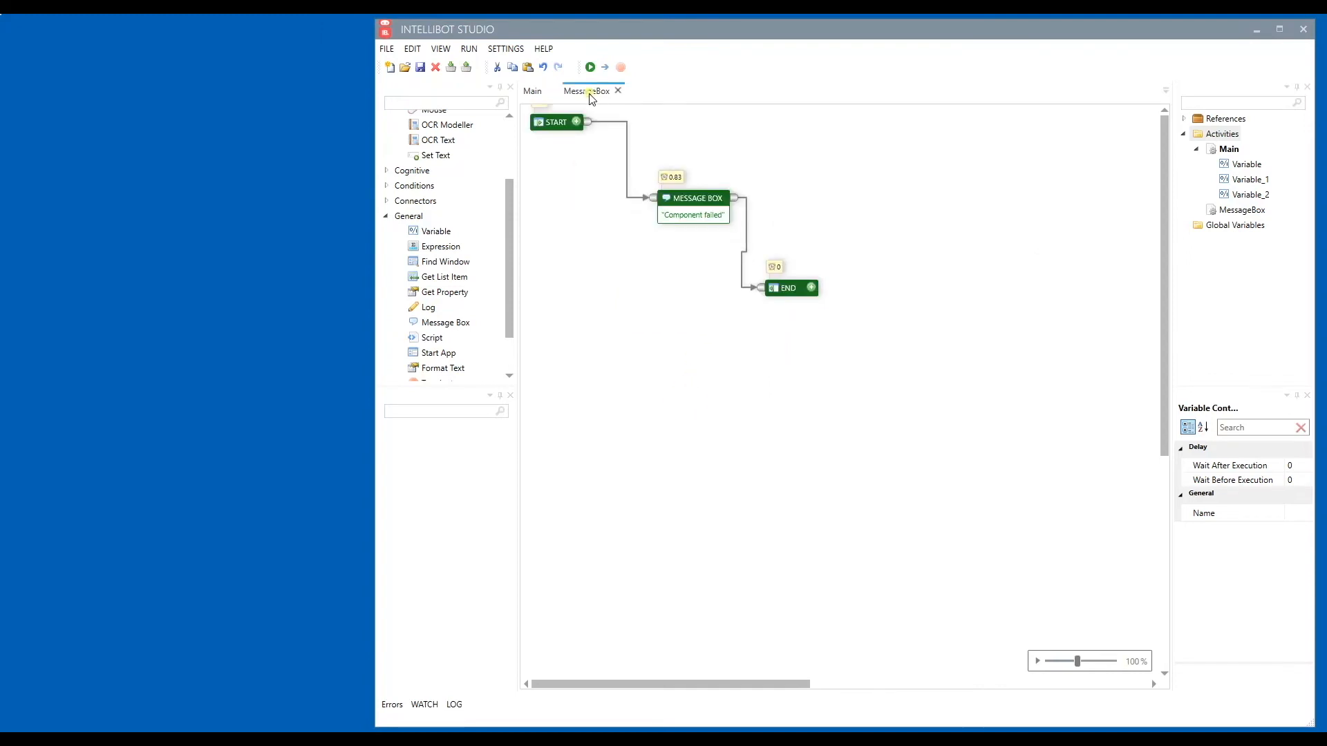
click(576, 122)
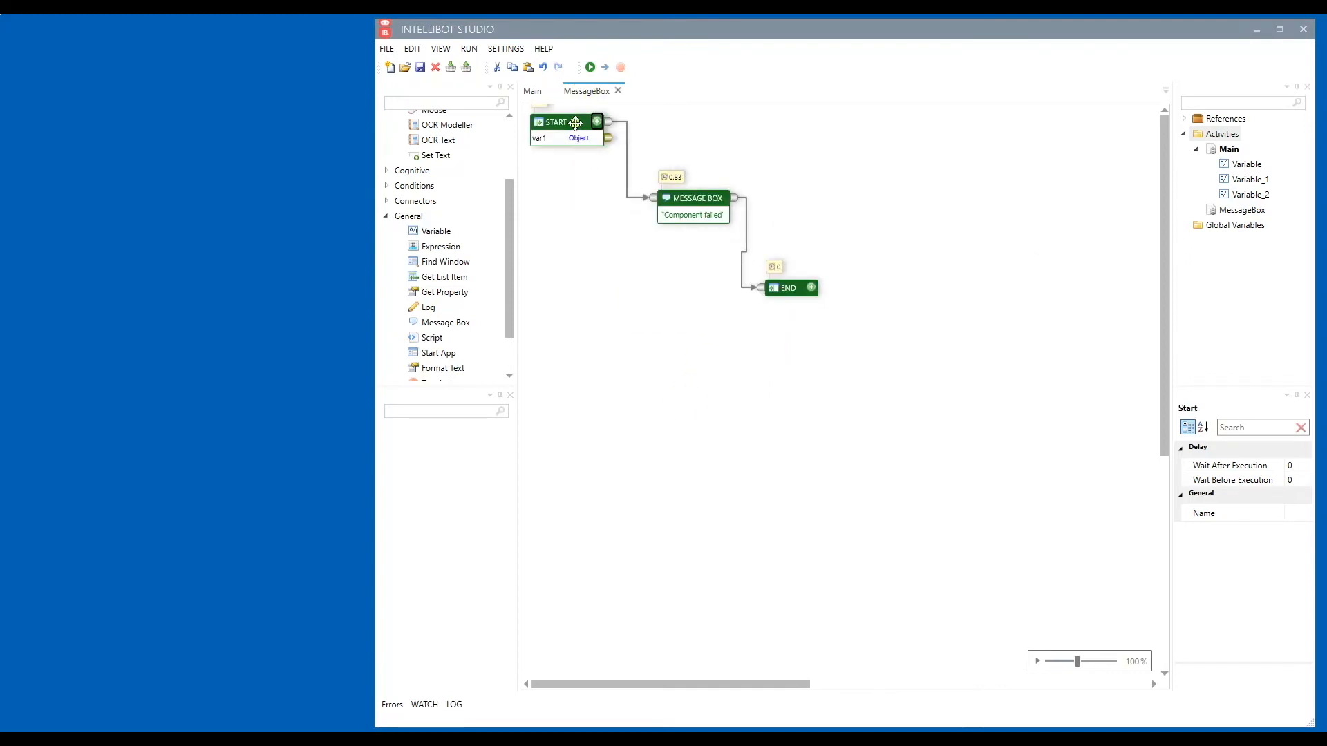
drag(685, 202, 691, 166)
right_click(702, 180)
click(725, 188)
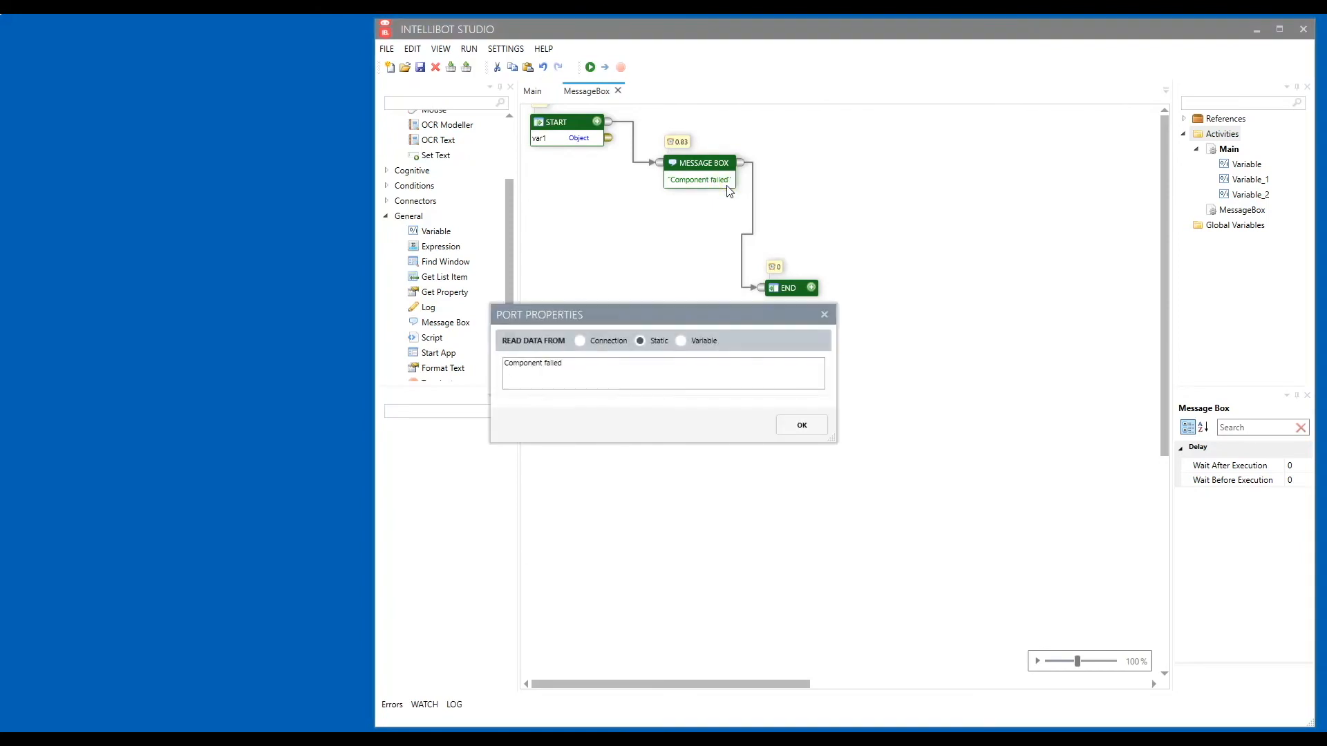
click(583, 340)
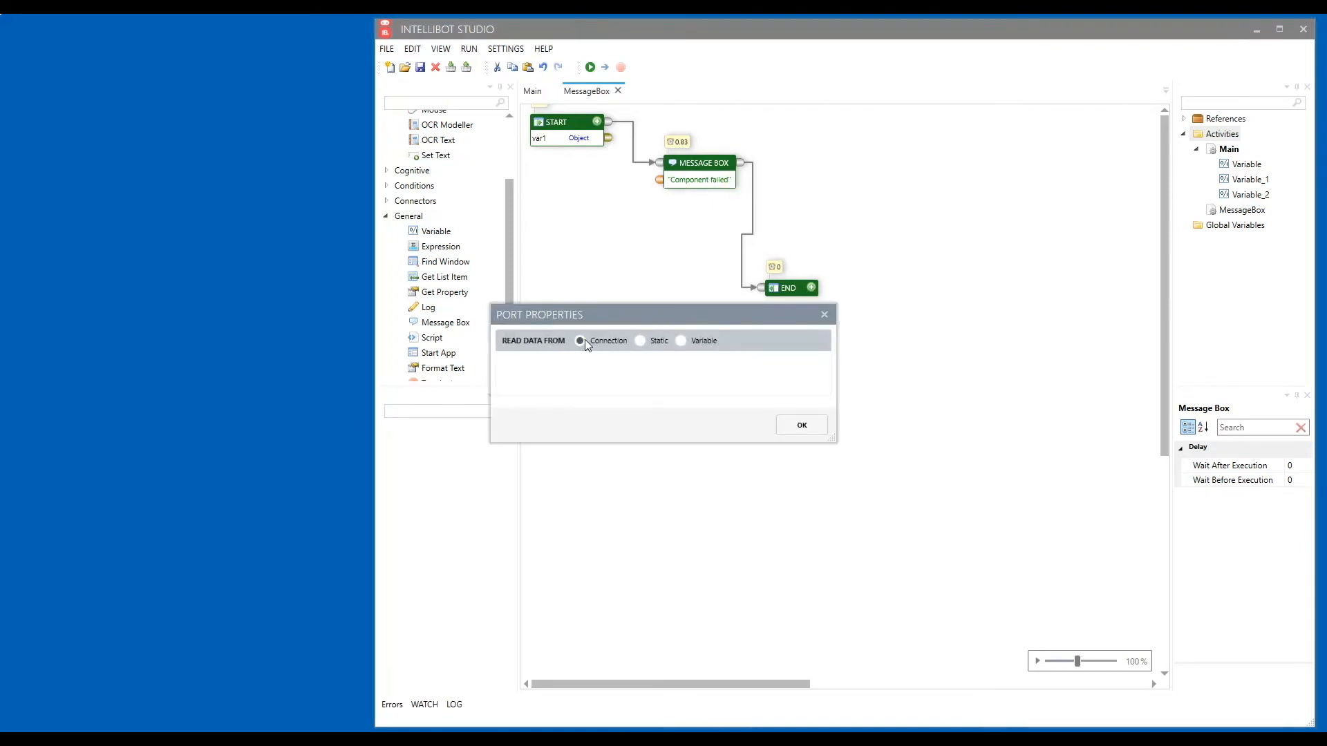
click(800, 426)
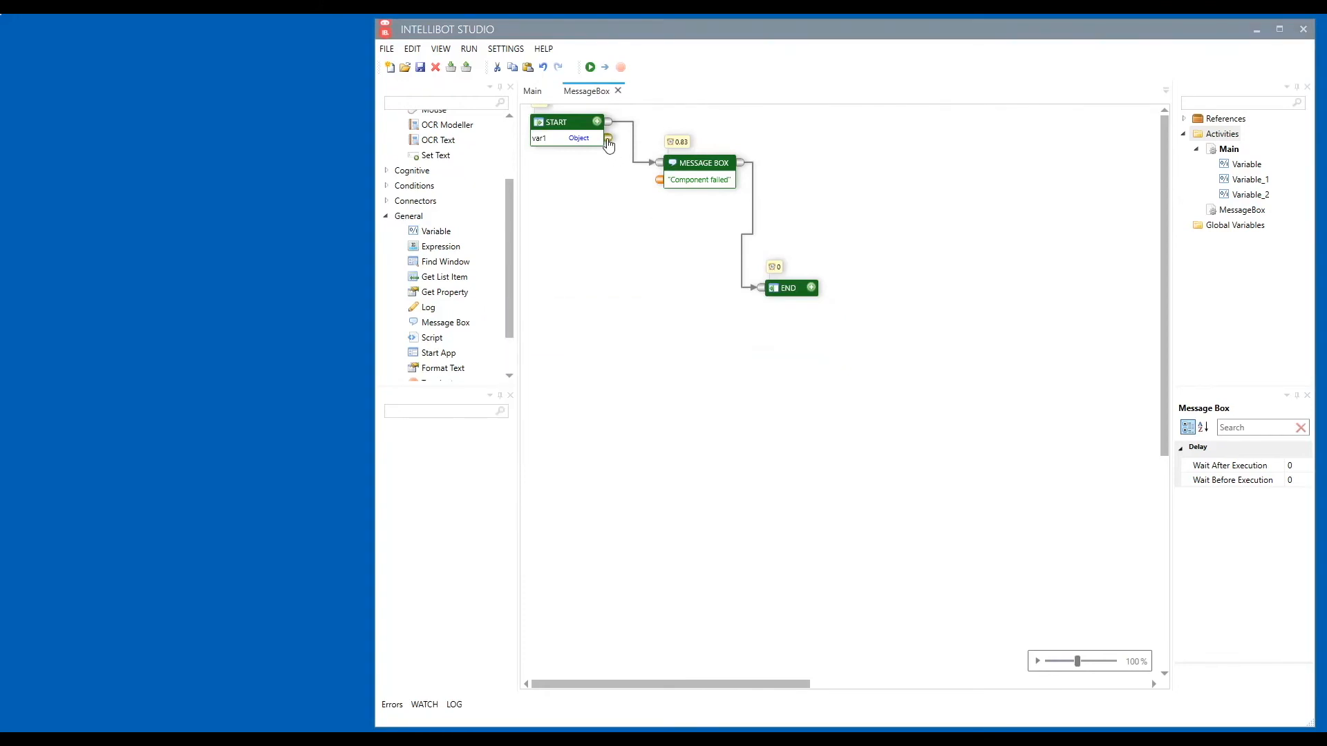
drag(608, 140, 706, 165)
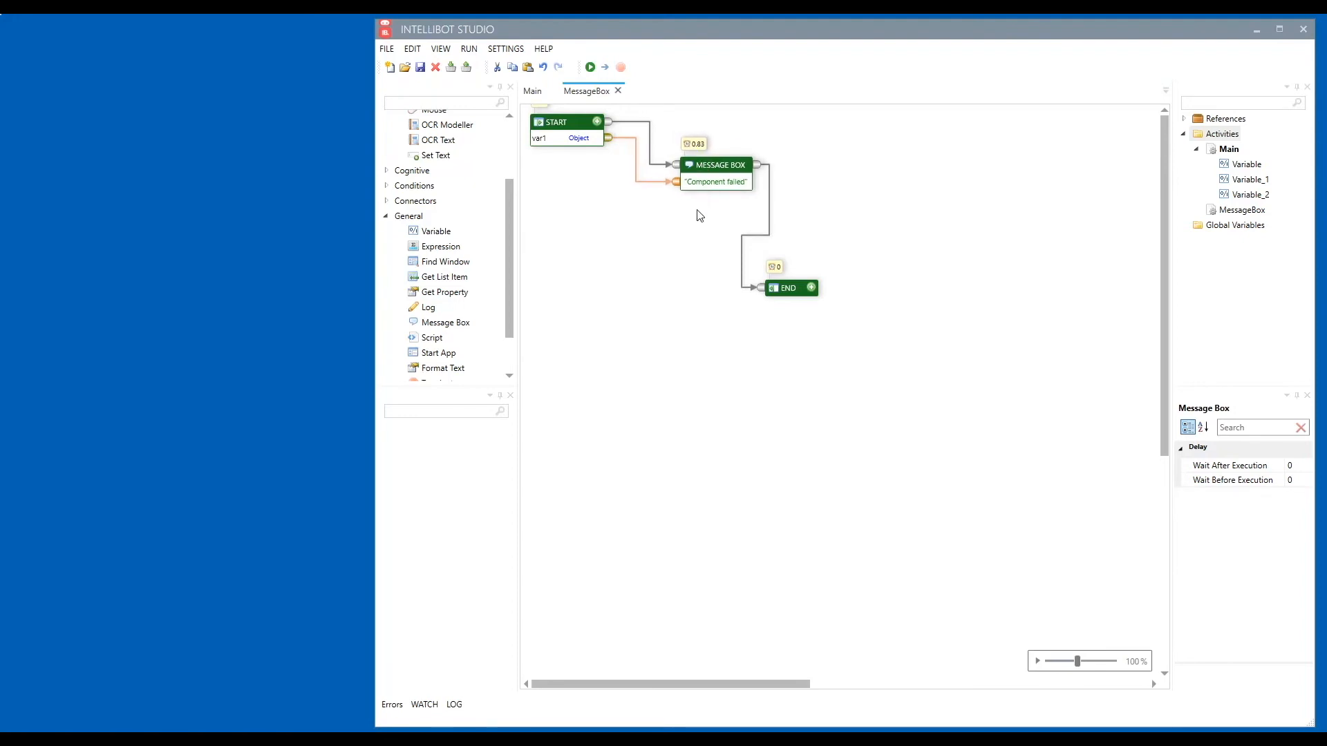
In Main, space out the components, connect the "Component failed" variable to the MessageBox activity's var_1 input, and test-run the workflow
click(531, 90)
drag(1036, 354, 1048, 386)
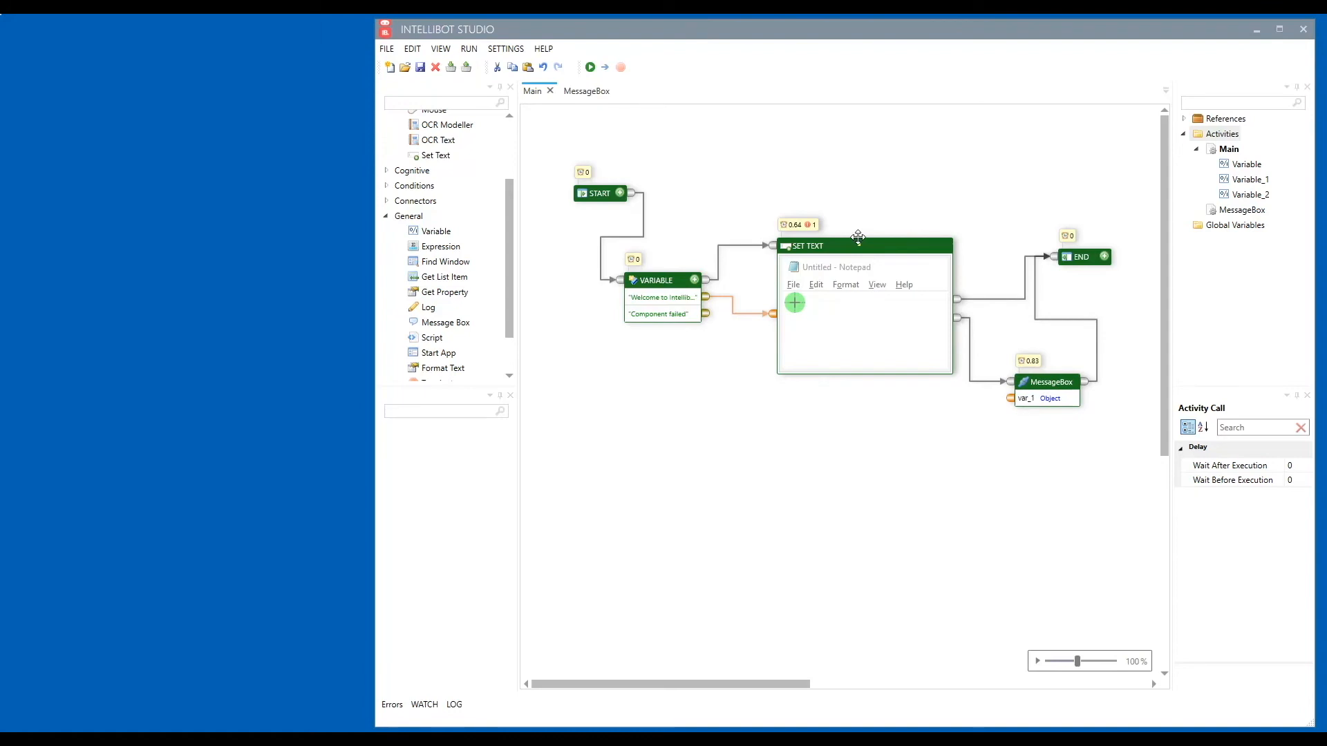
drag(857, 237, 856, 191)
drag(676, 285, 668, 300)
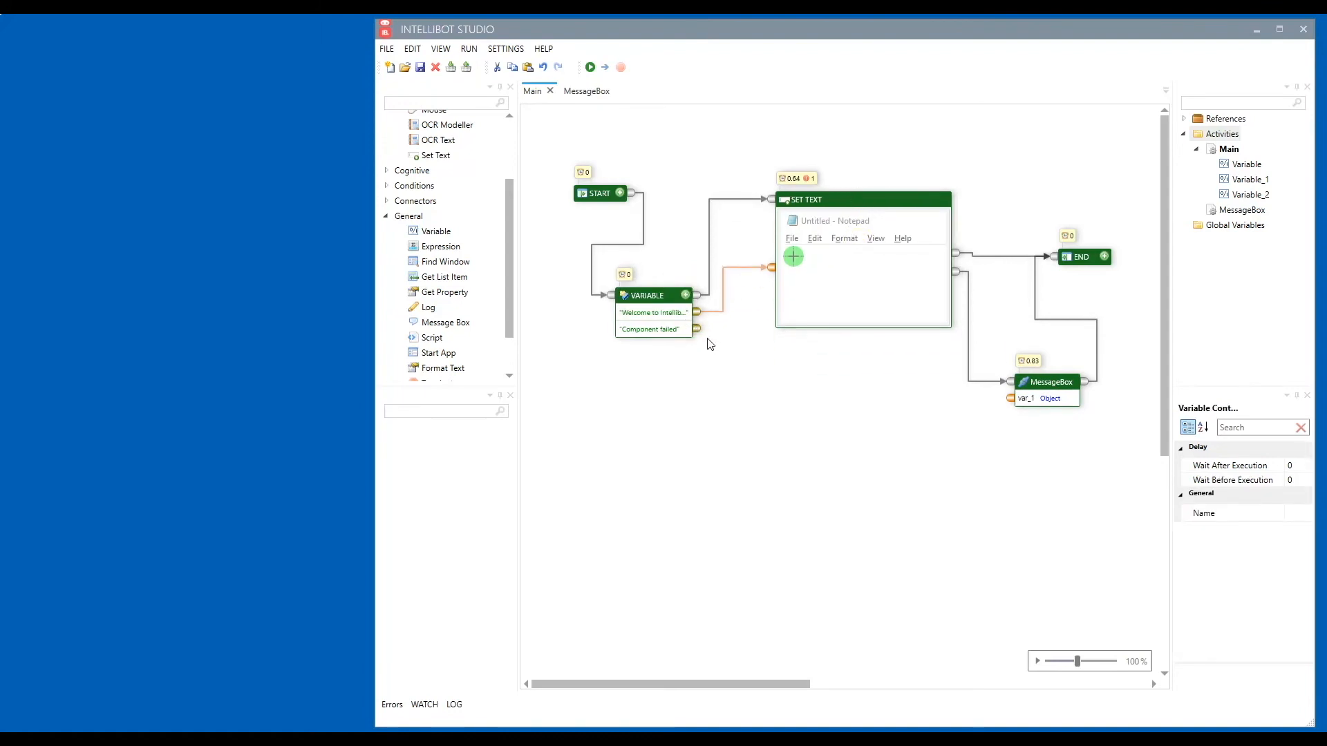
drag(698, 330, 1010, 401)
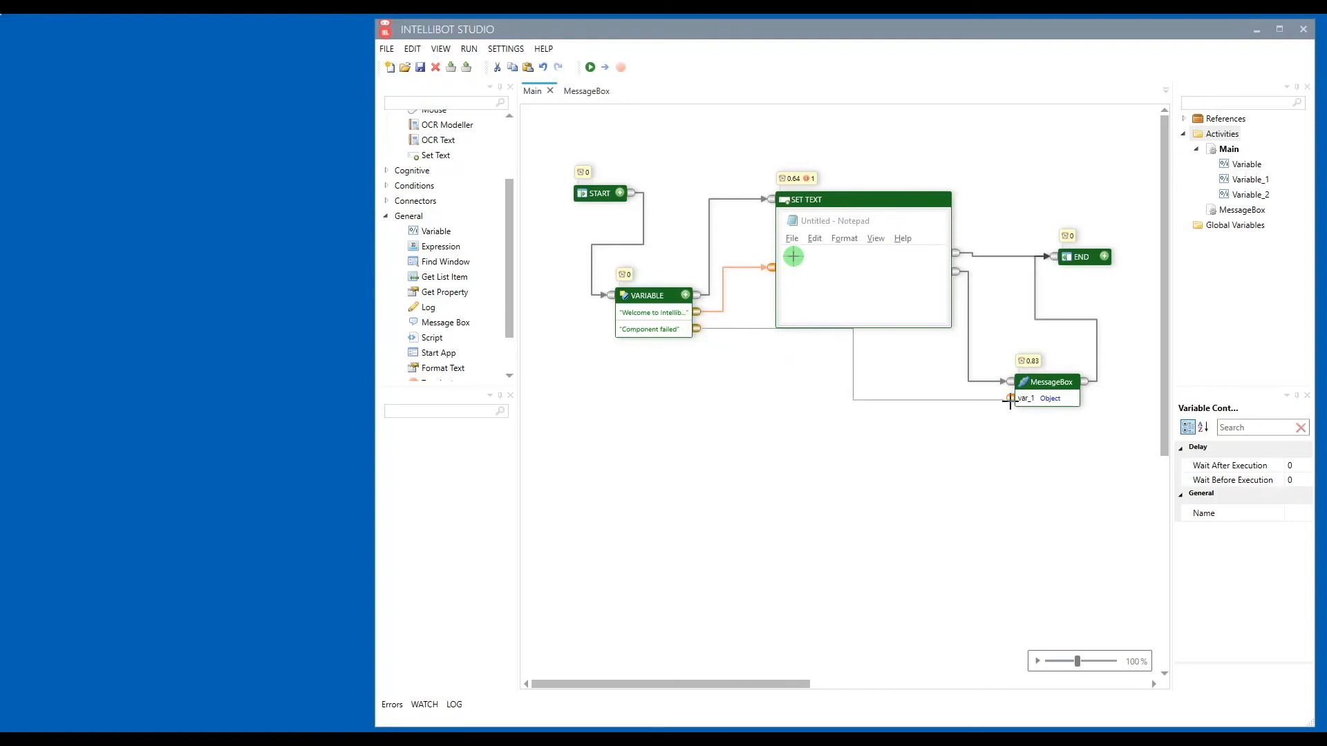
drag(670, 299, 661, 331)
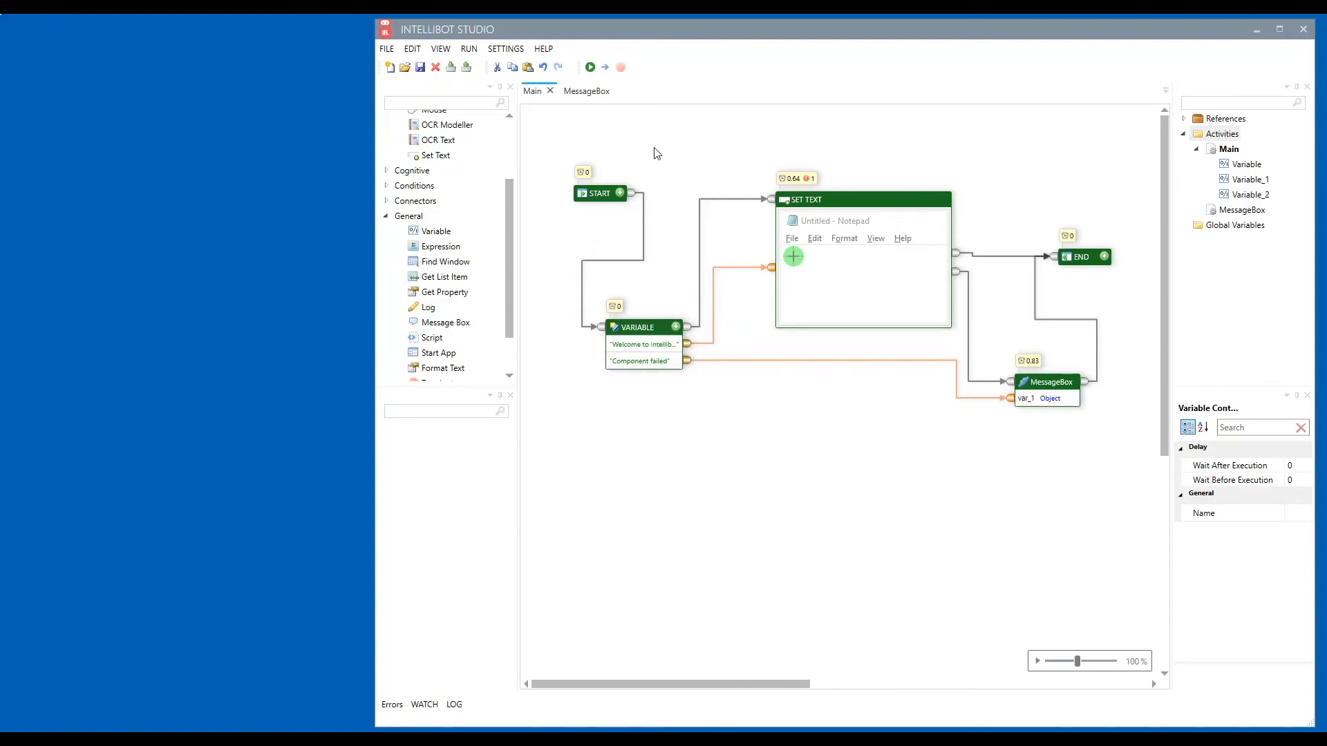
click(589, 67)
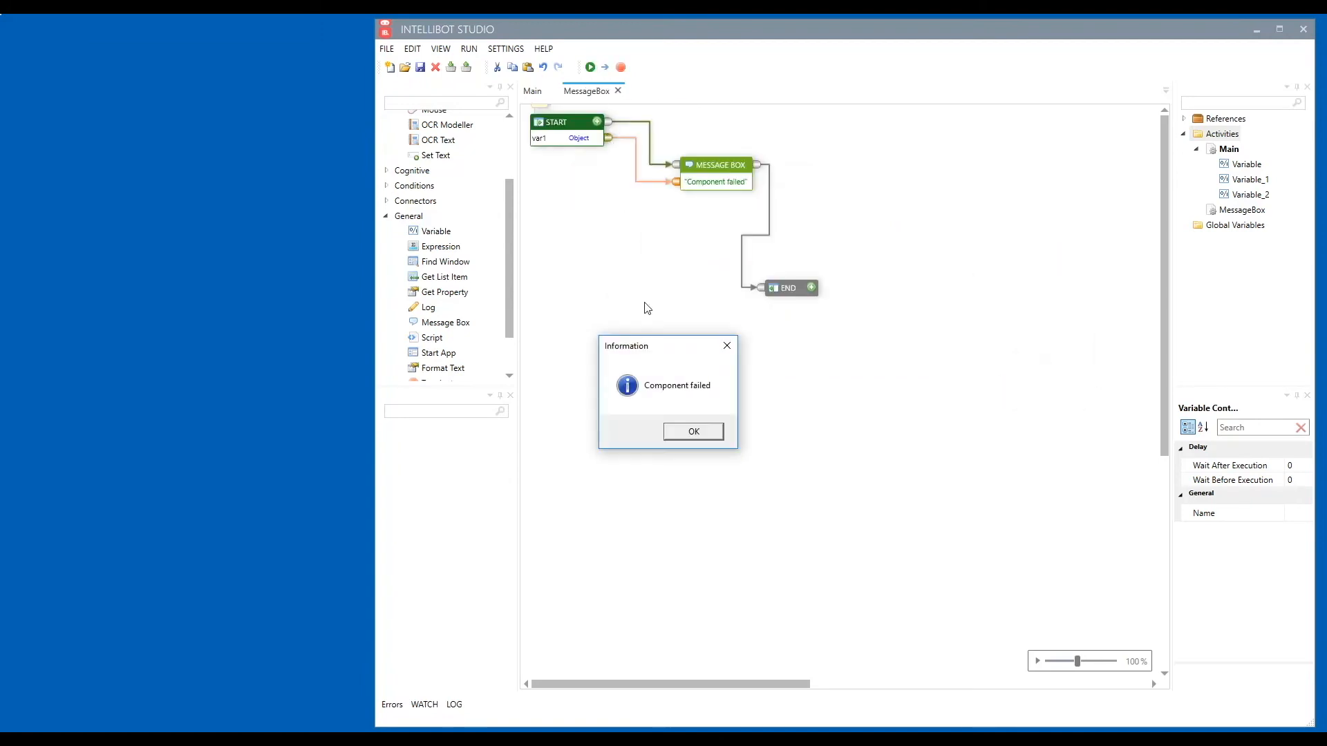
click(691, 431)
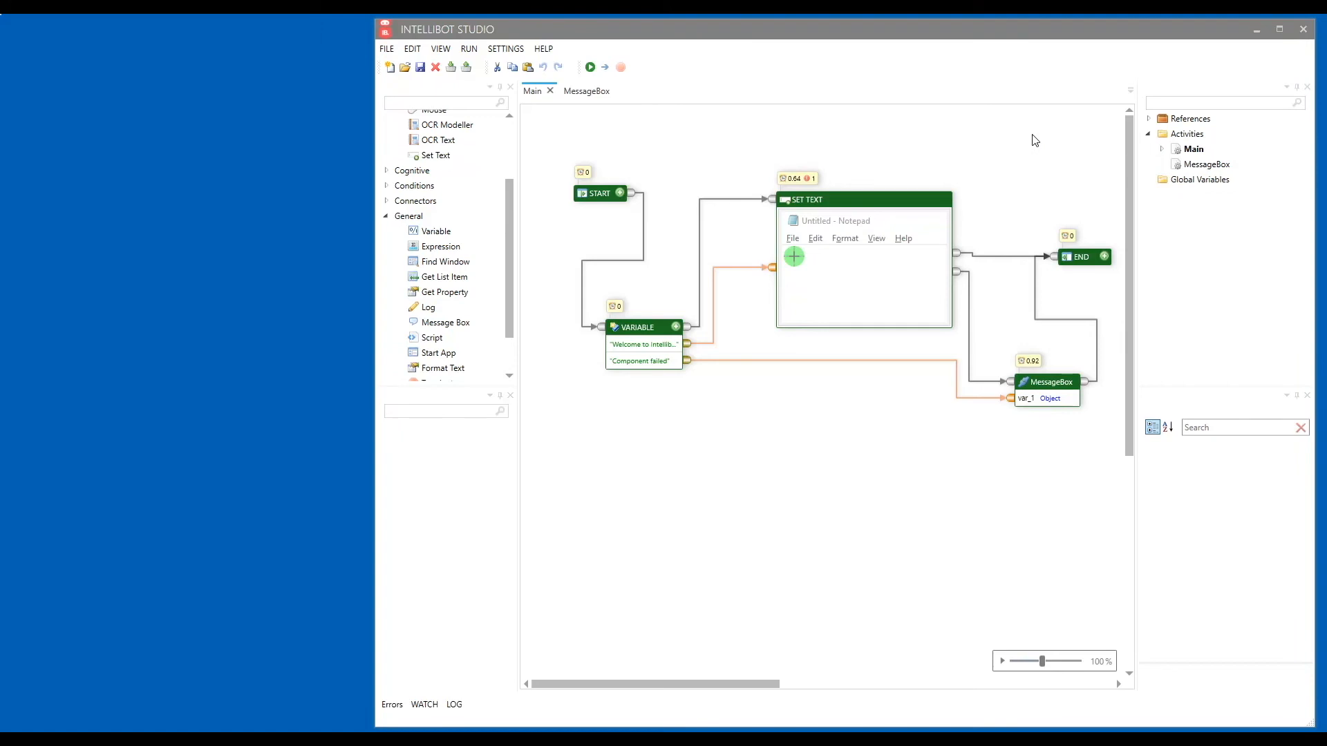
Maximize the studio window and expand the Connectors group of components
click(1279, 29)
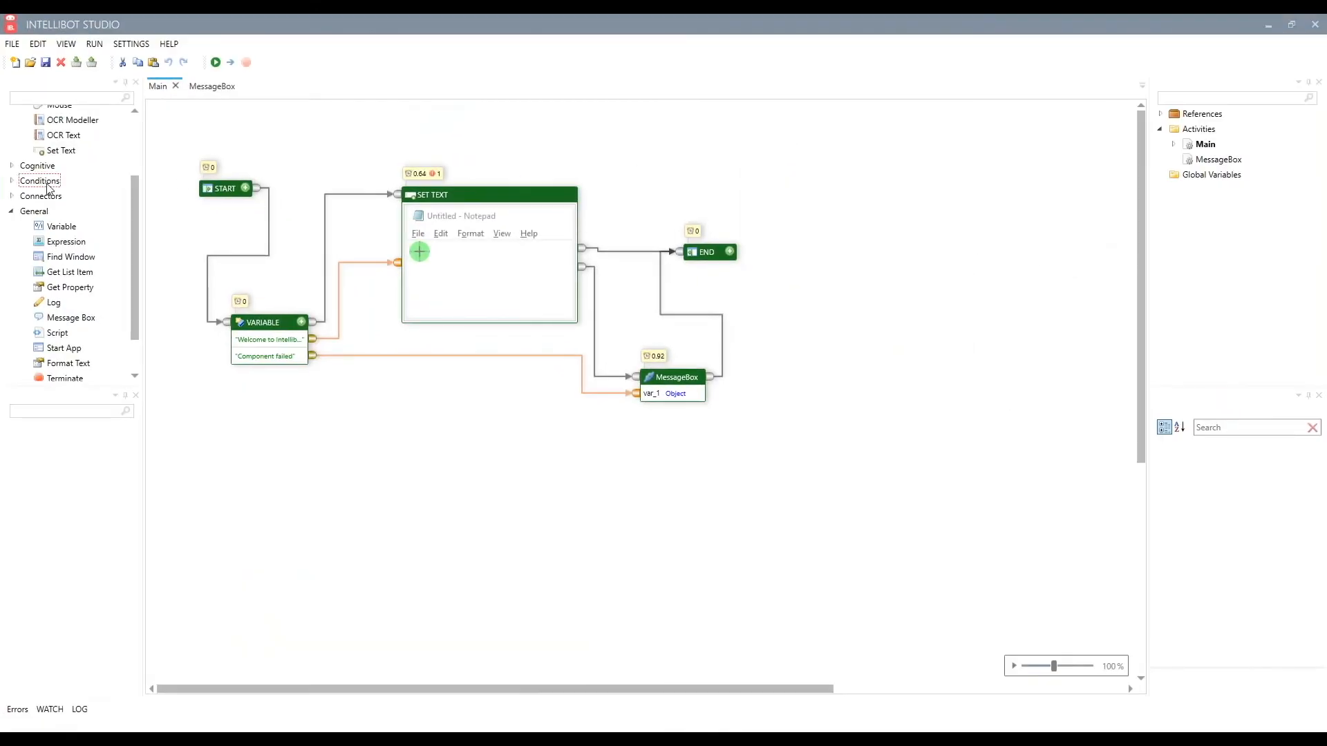
click(11, 196)
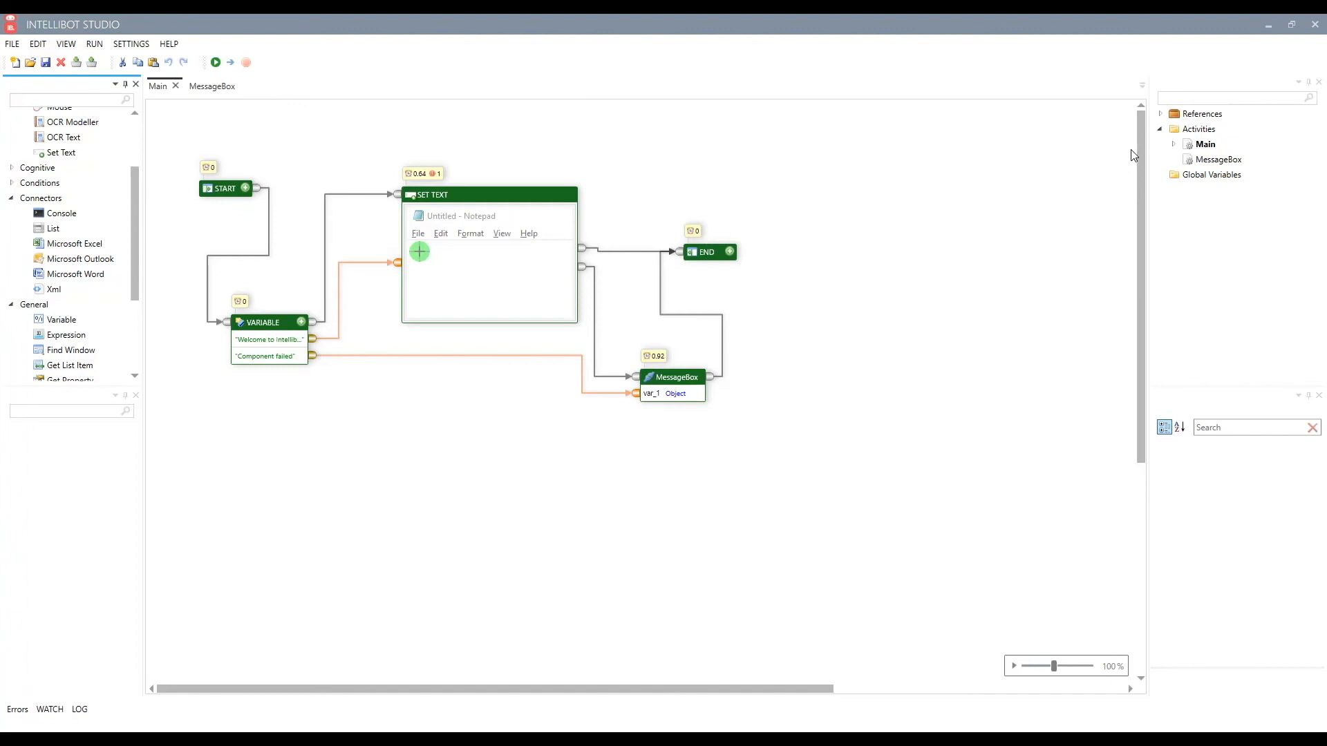
Add a new activity named "Excel Demo" under Activities and make it the project's starting activity
click(1189, 131)
right_click(1188, 135)
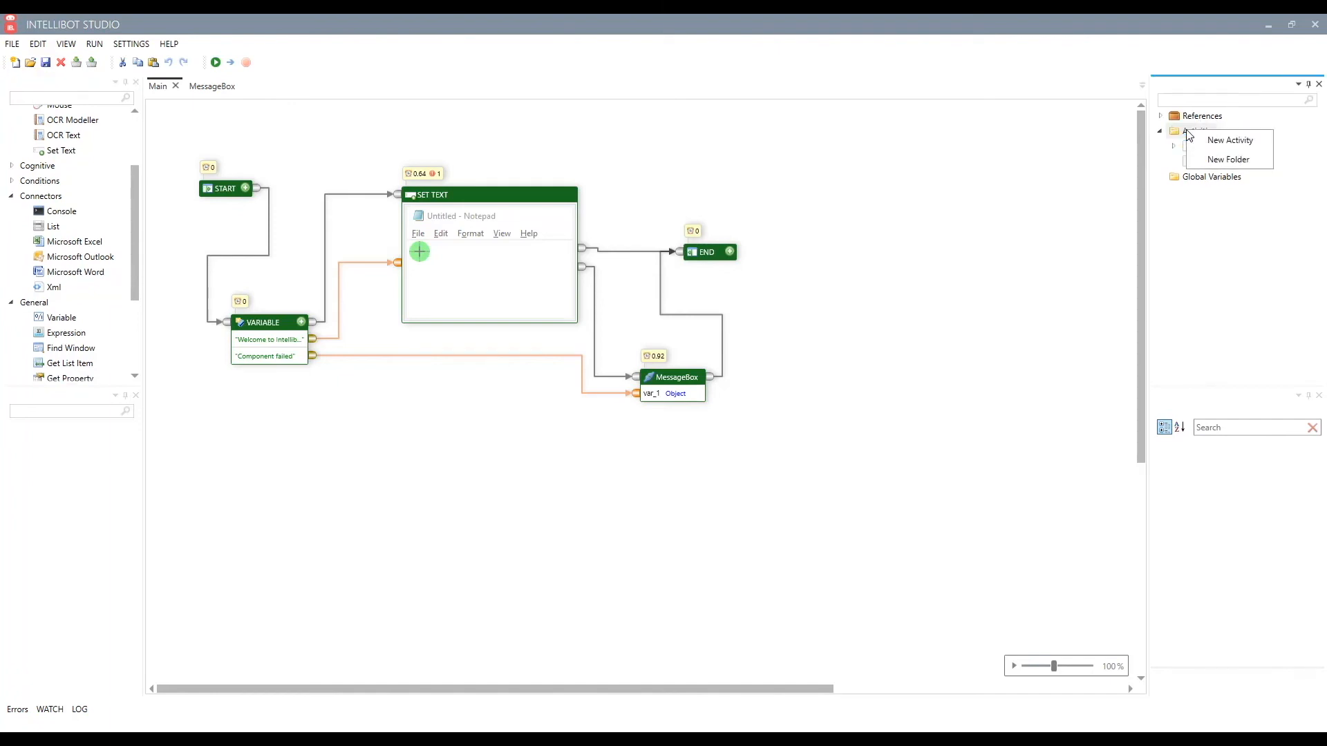
click(1223, 140)
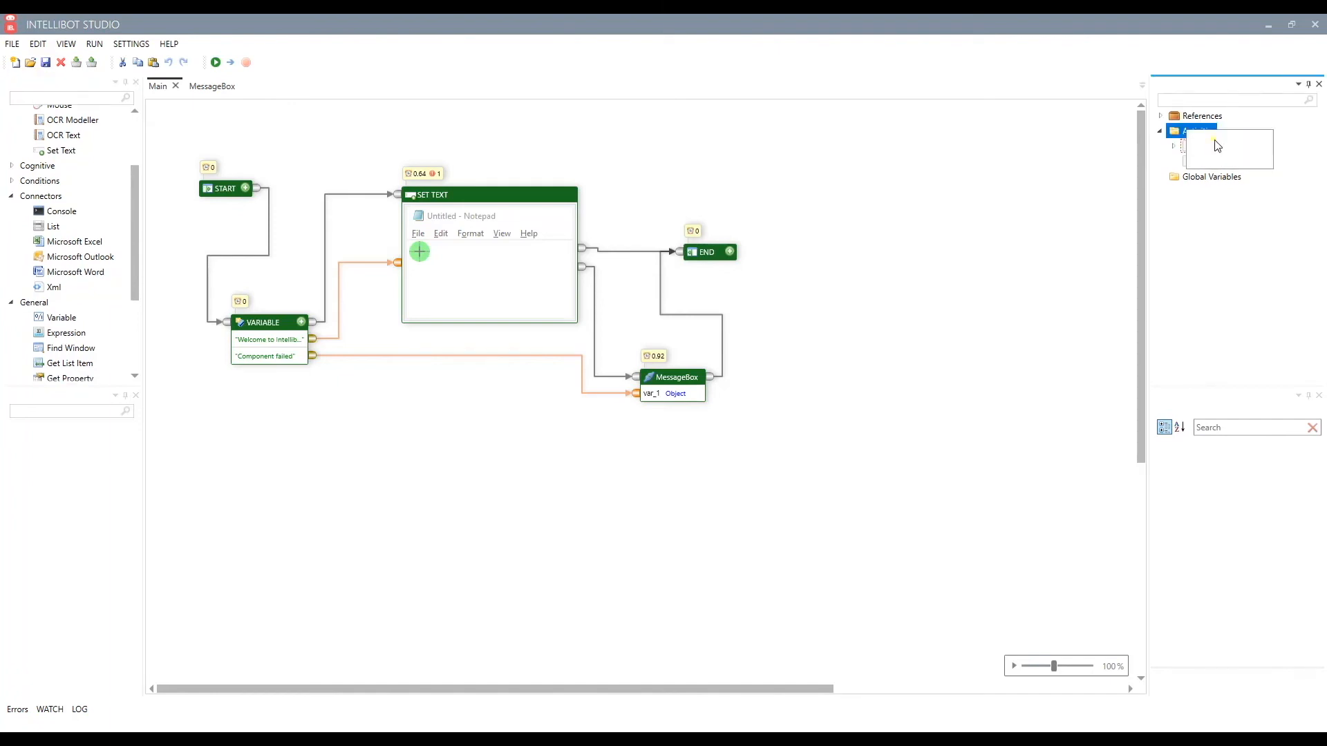
click(1288, 484)
double_click(1288, 485)
text(Excel Demo)
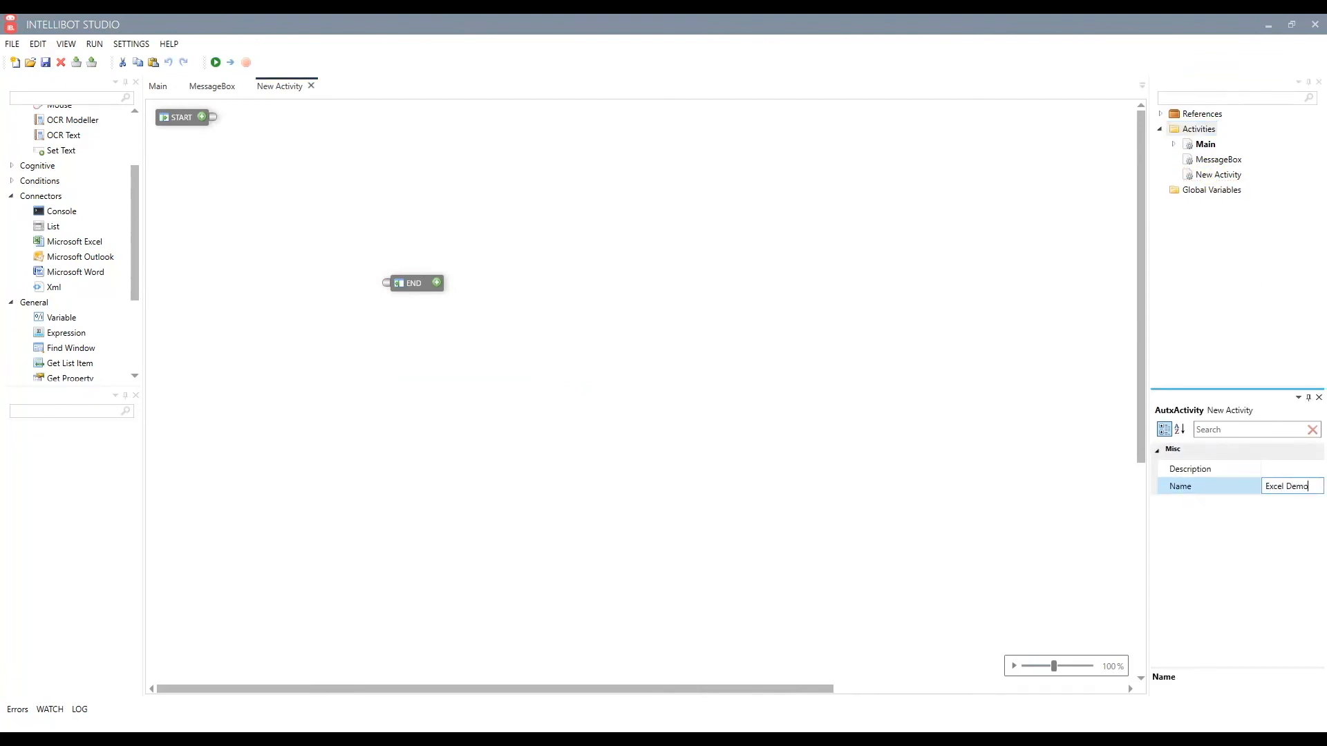
key(Return)
right_click(1217, 176)
click(1232, 208)
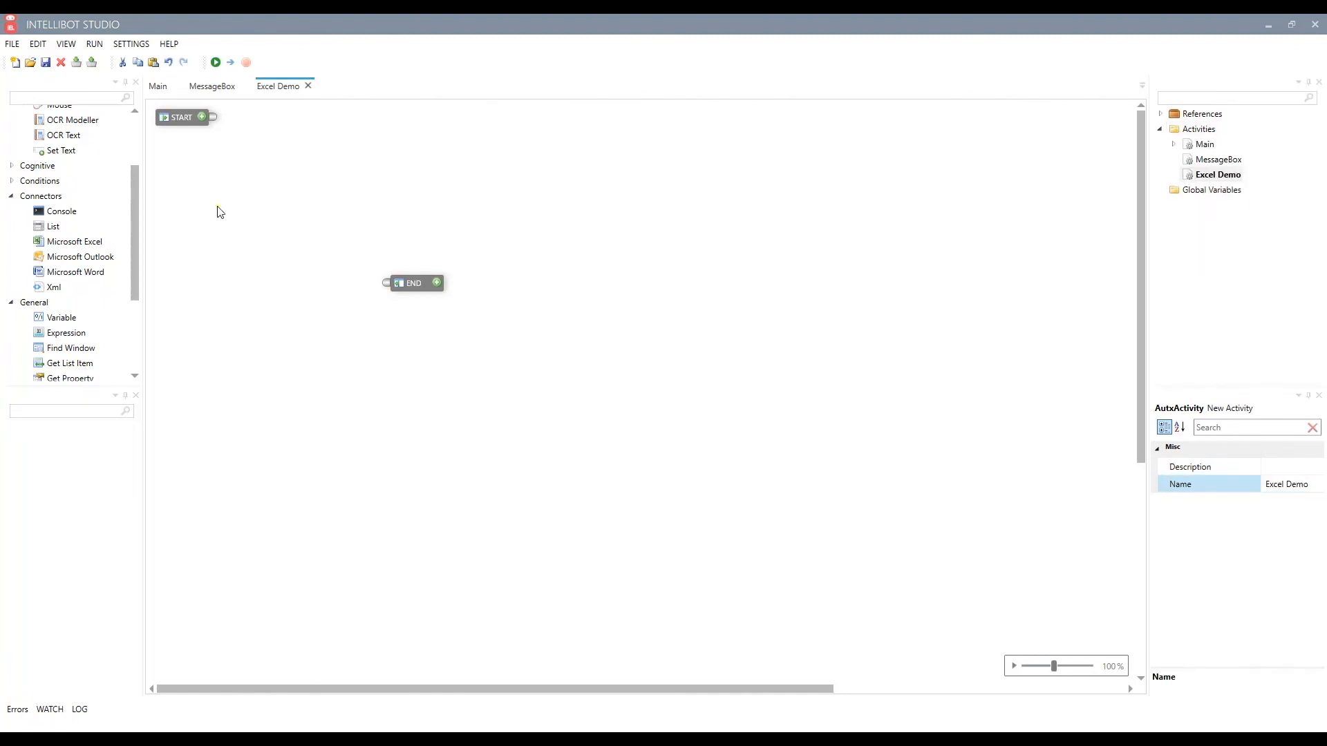
Add a Microsoft Excel connector to the Excel Demo activity, then select it in the project tree and expand its Properties
click(64, 243)
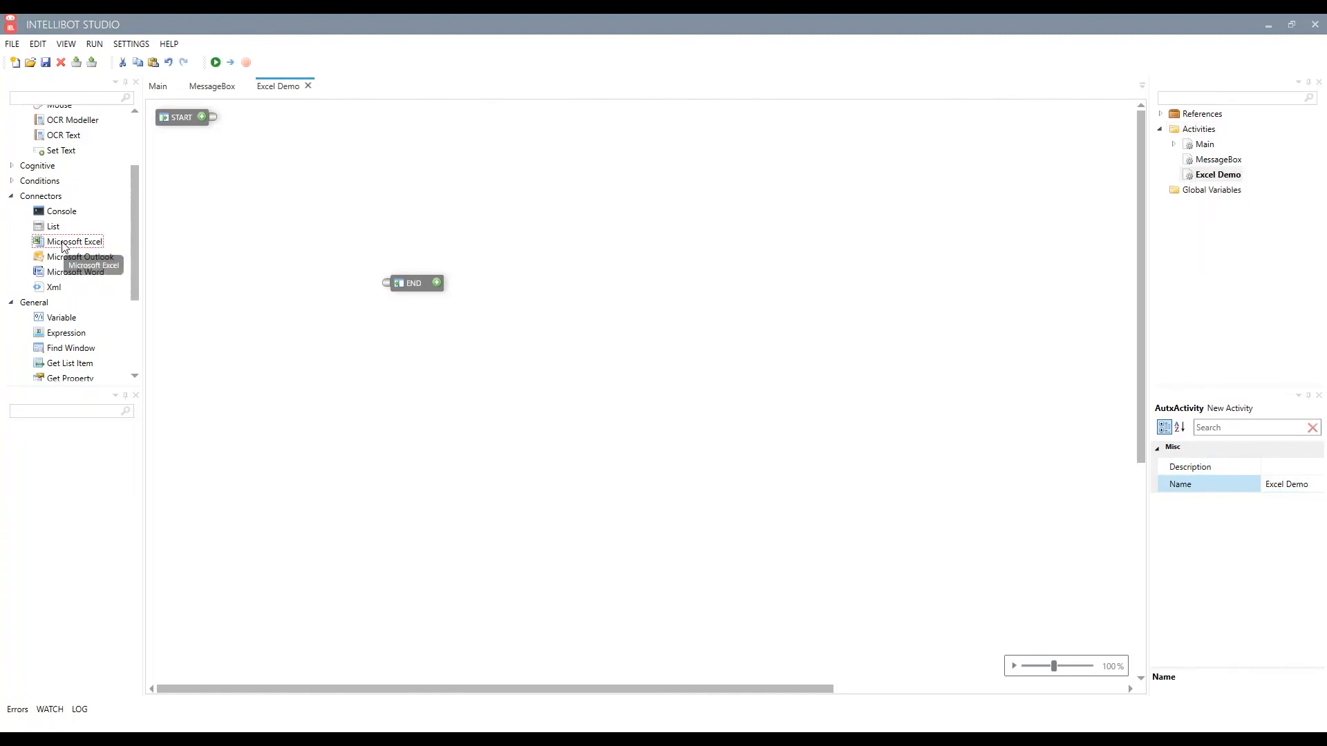
drag(63, 243, 284, 193)
click(1186, 180)
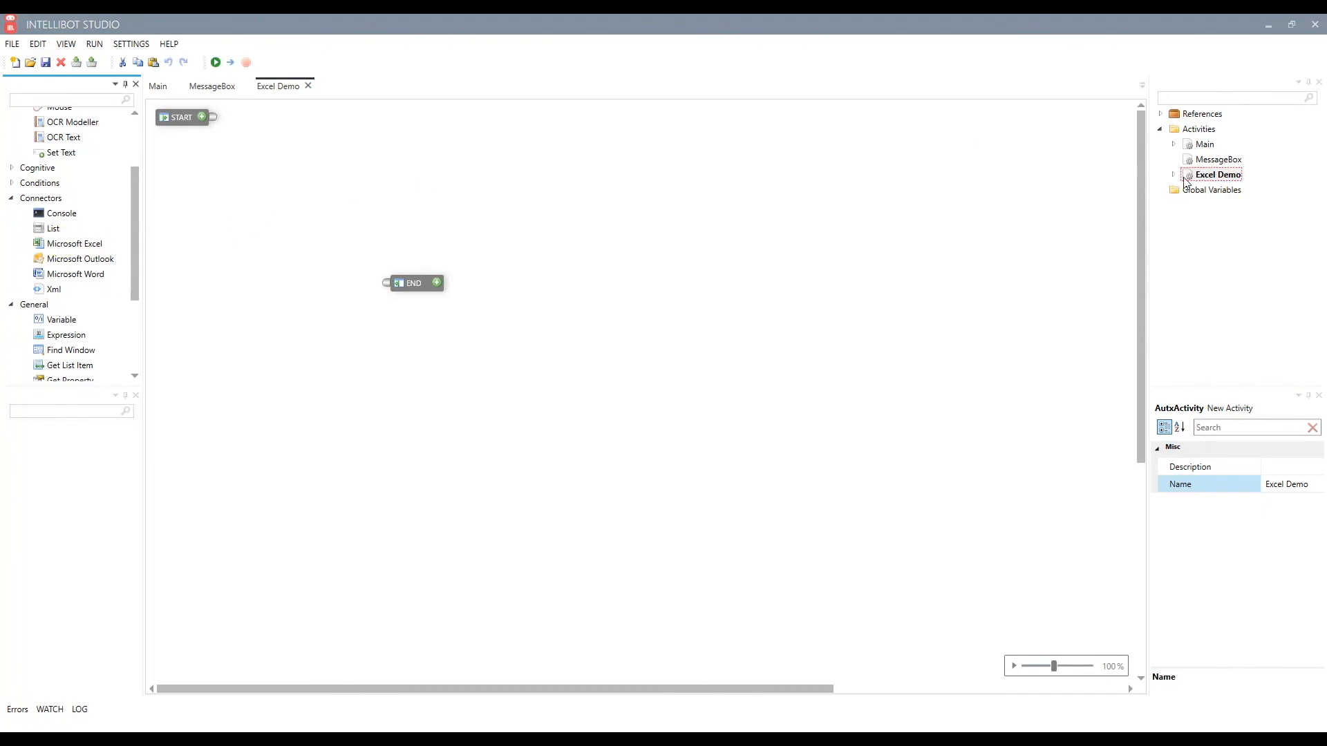
click(1173, 176)
click(1227, 193)
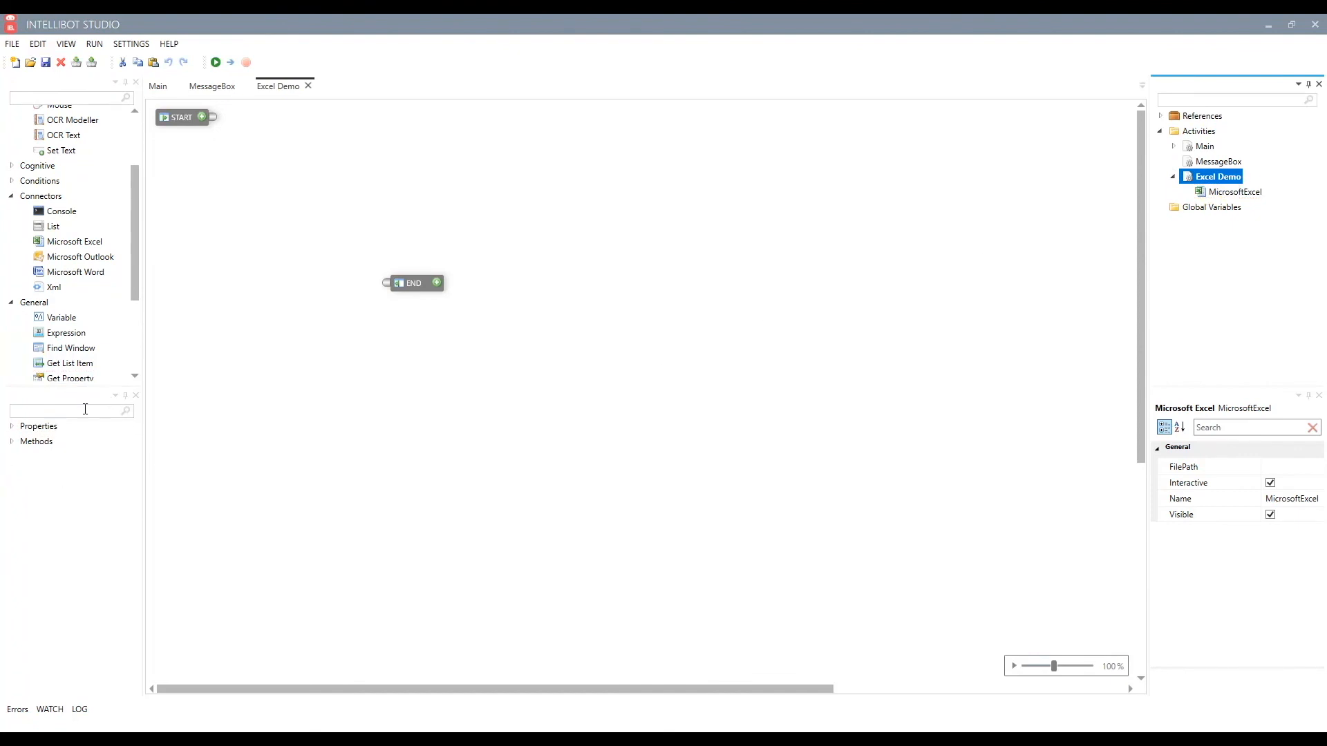
click(13, 426)
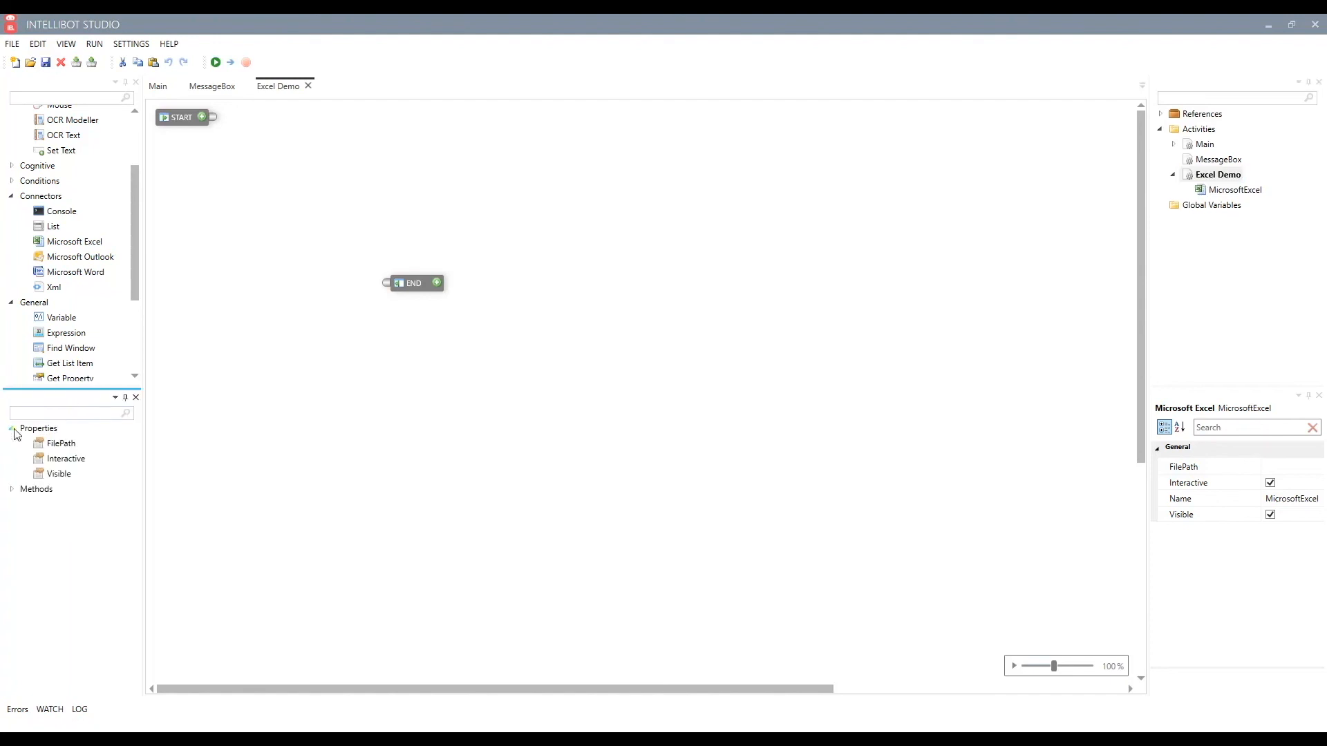
Rename the Microsoft Excel connector in the Excel Demo activity to "Excel Demo1"
click(12, 487)
scroll(69, 539, up, 3)
click(1228, 195)
click(1299, 501)
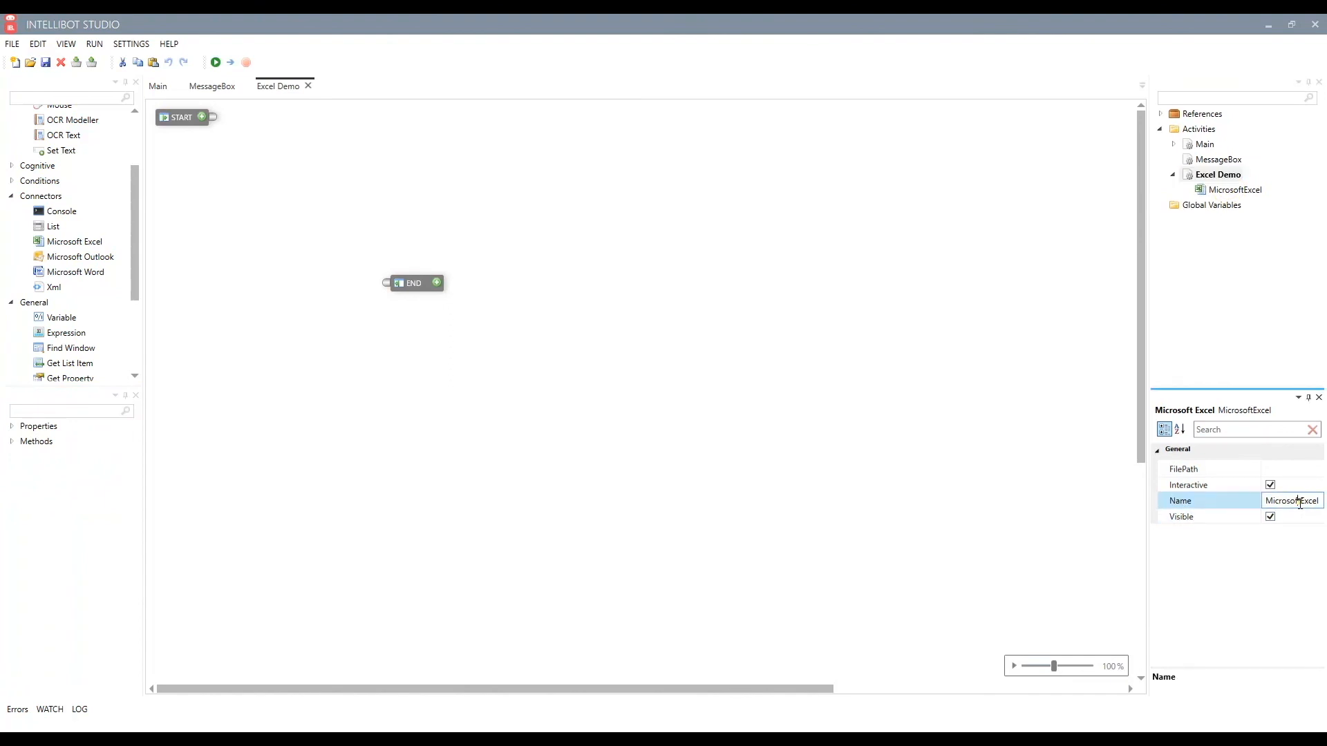
double_click(1300, 503)
text(Excel Demo1)
click(1002, 411)
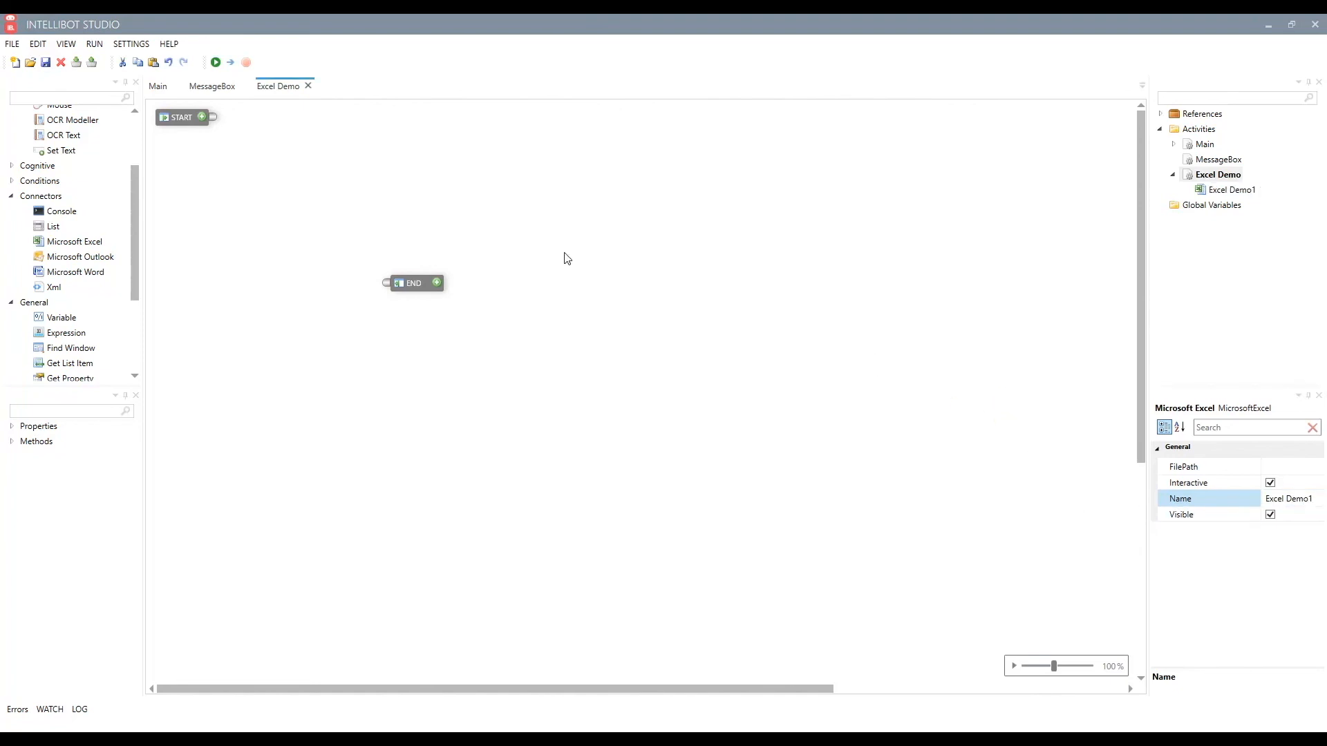
Place the FilePath property and the Open method of Excel Demo1 side by side on the activity's canvas
click(11, 426)
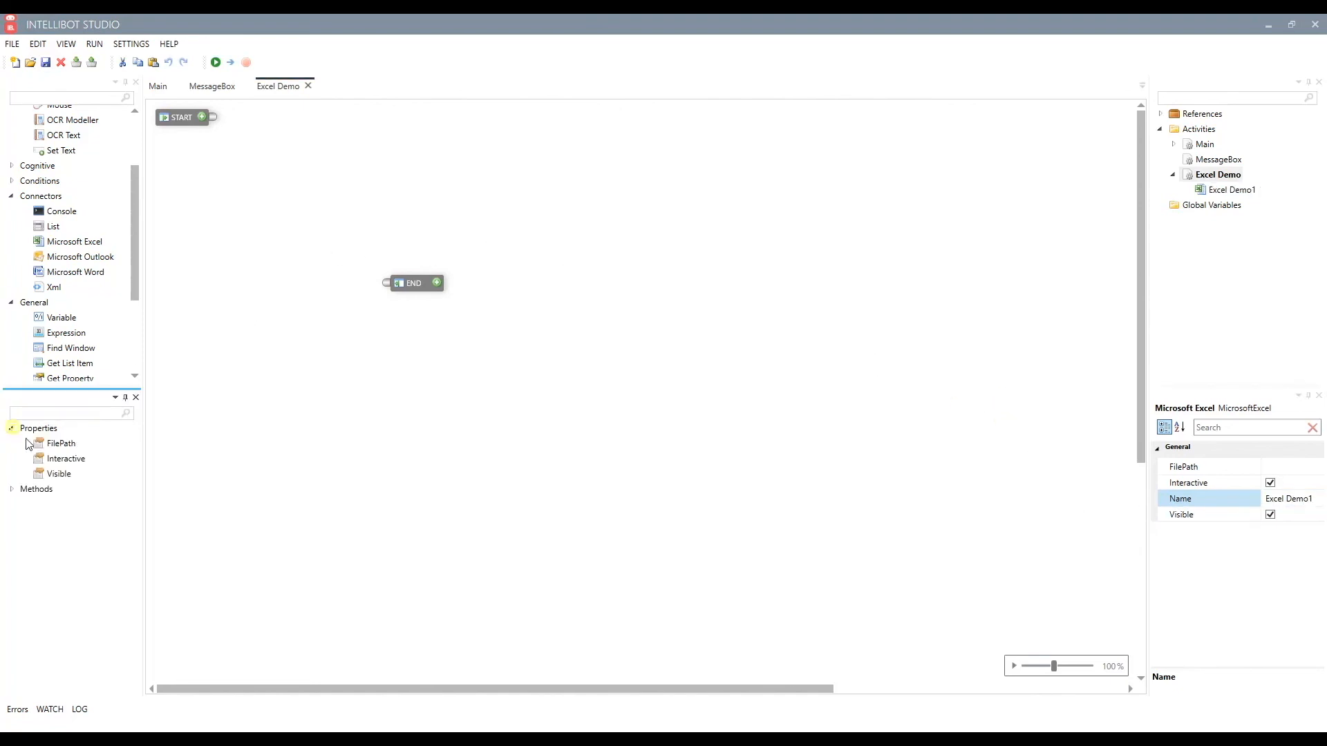
drag(43, 449, 243, 170)
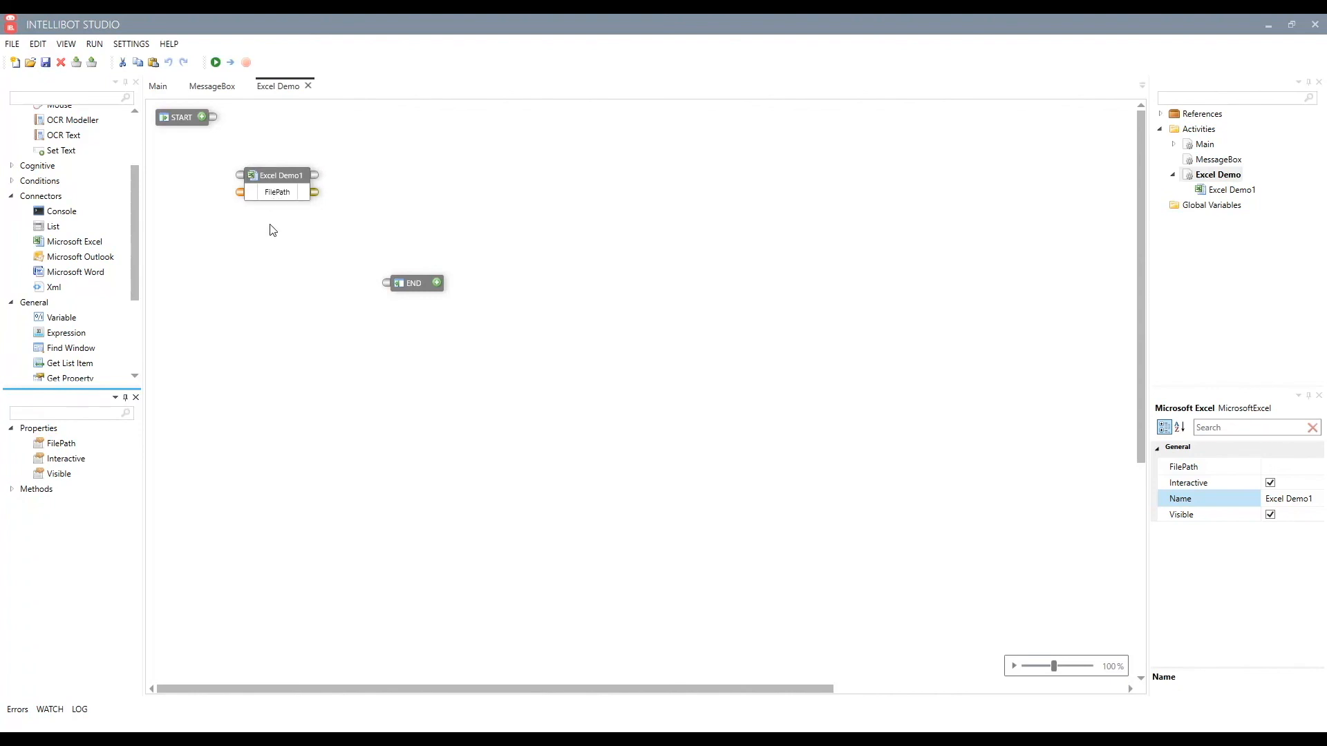
click(12, 489)
scroll(69, 566, down, 3)
click(88, 616)
drag(88, 617, 378, 181)
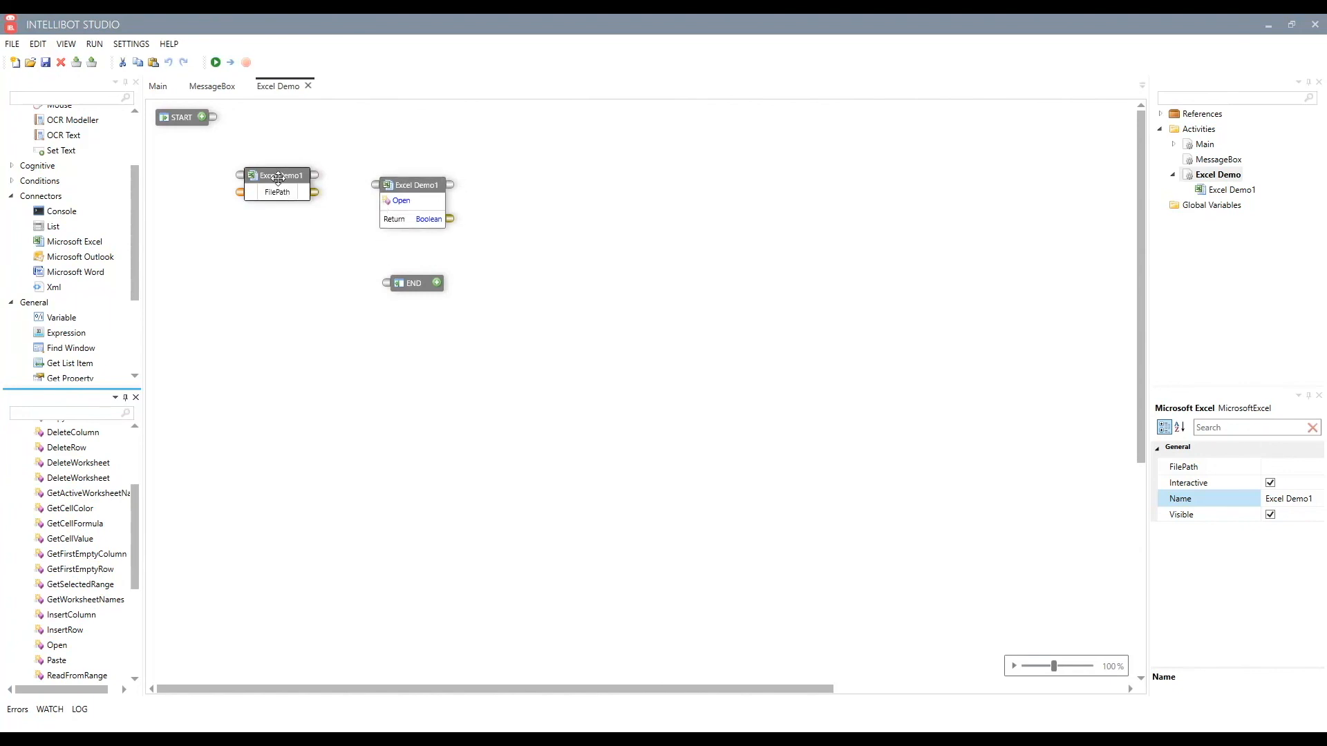
Move END beside the Open block and link START through Excel Demo1's FilePath and Open blocks to END
drag(213, 117, 375, 185)
click(421, 292)
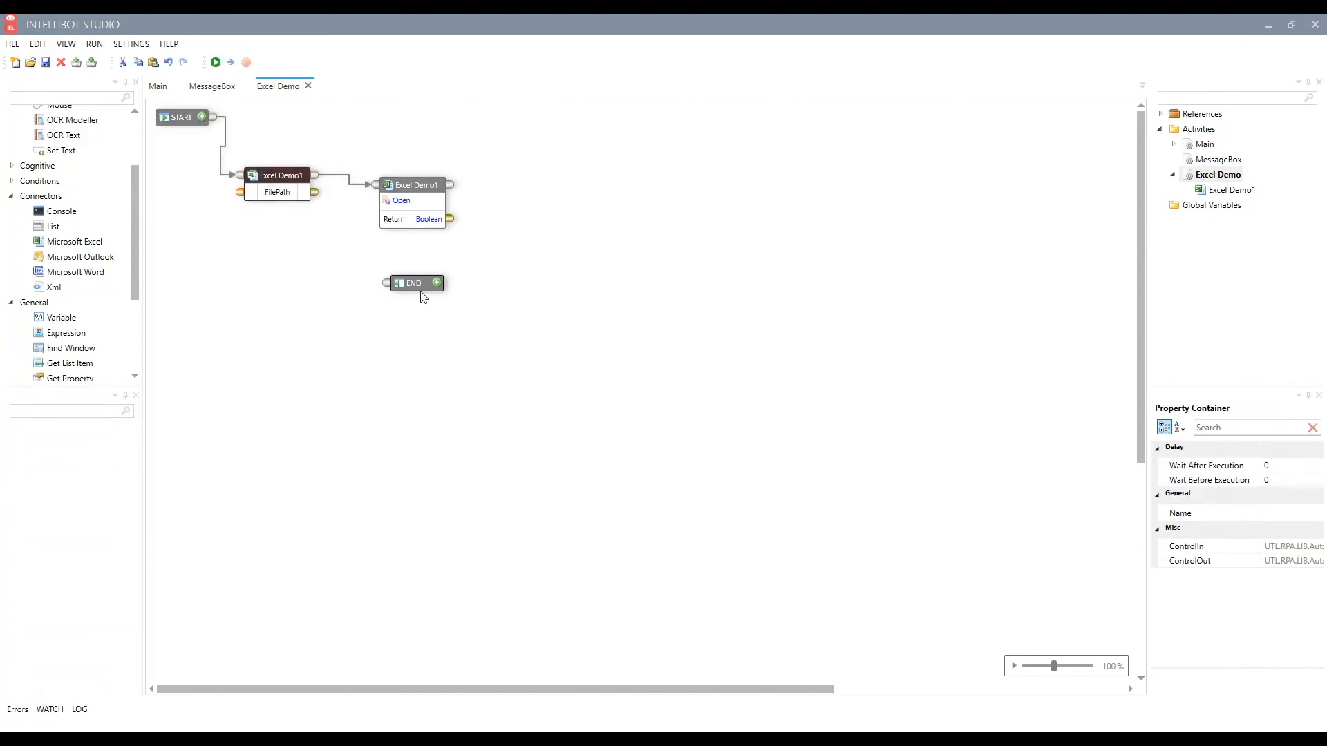
drag(420, 292, 569, 211)
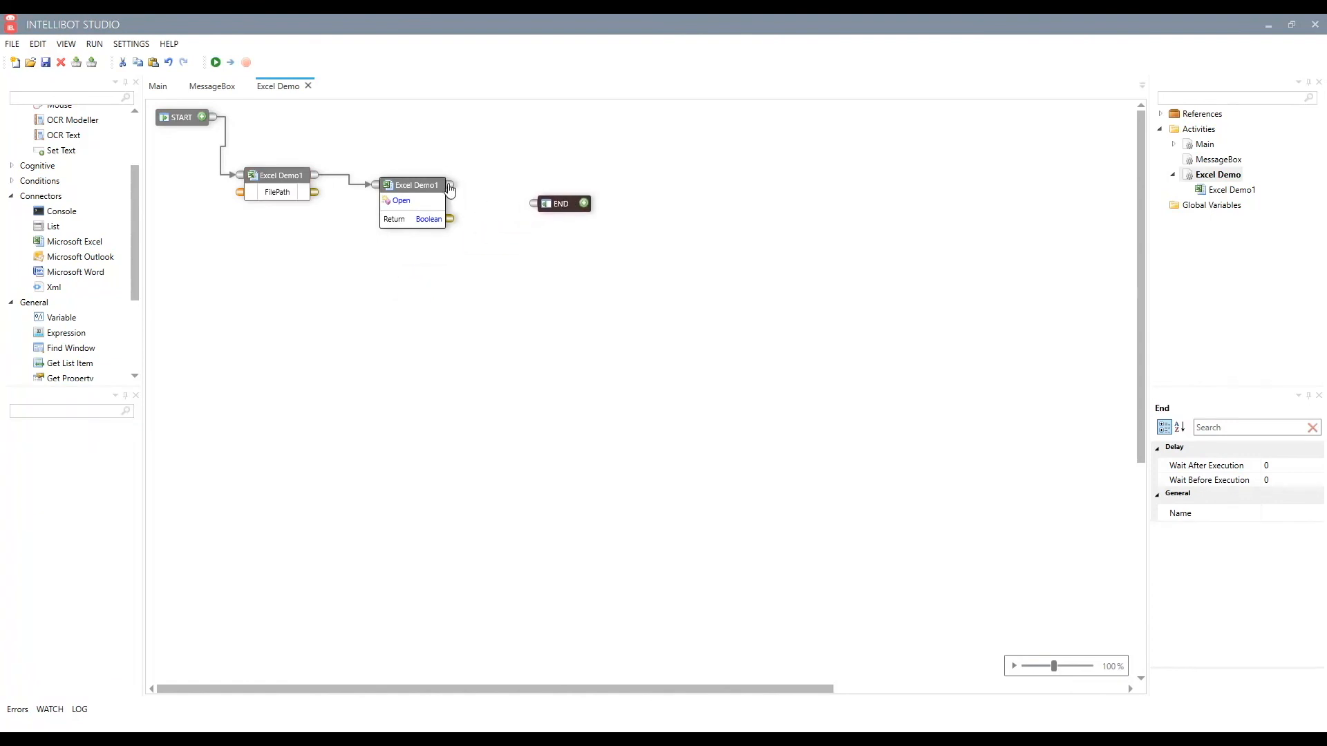
drag(450, 185, 534, 203)
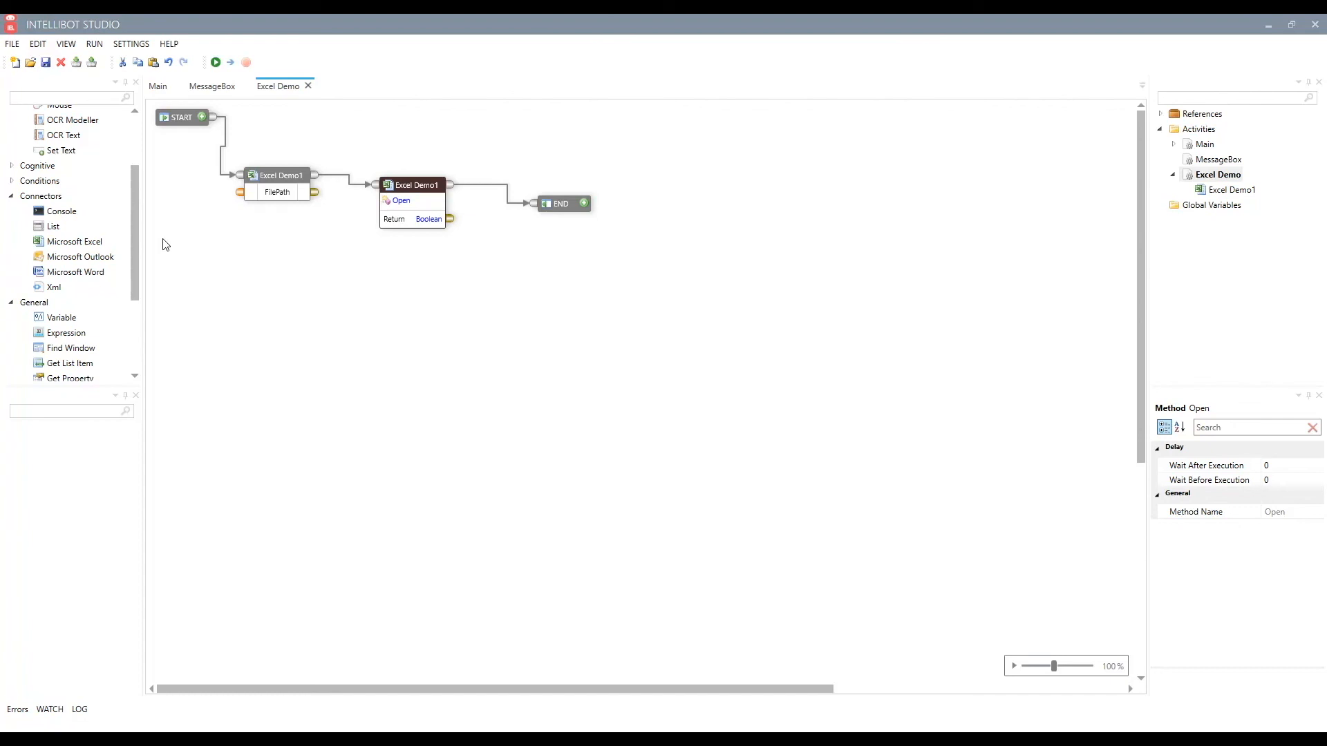
Add a second Microsoft Excel connector to the Excel Demo activity and name it "Excel Demo2"
drag(80, 242, 364, 260)
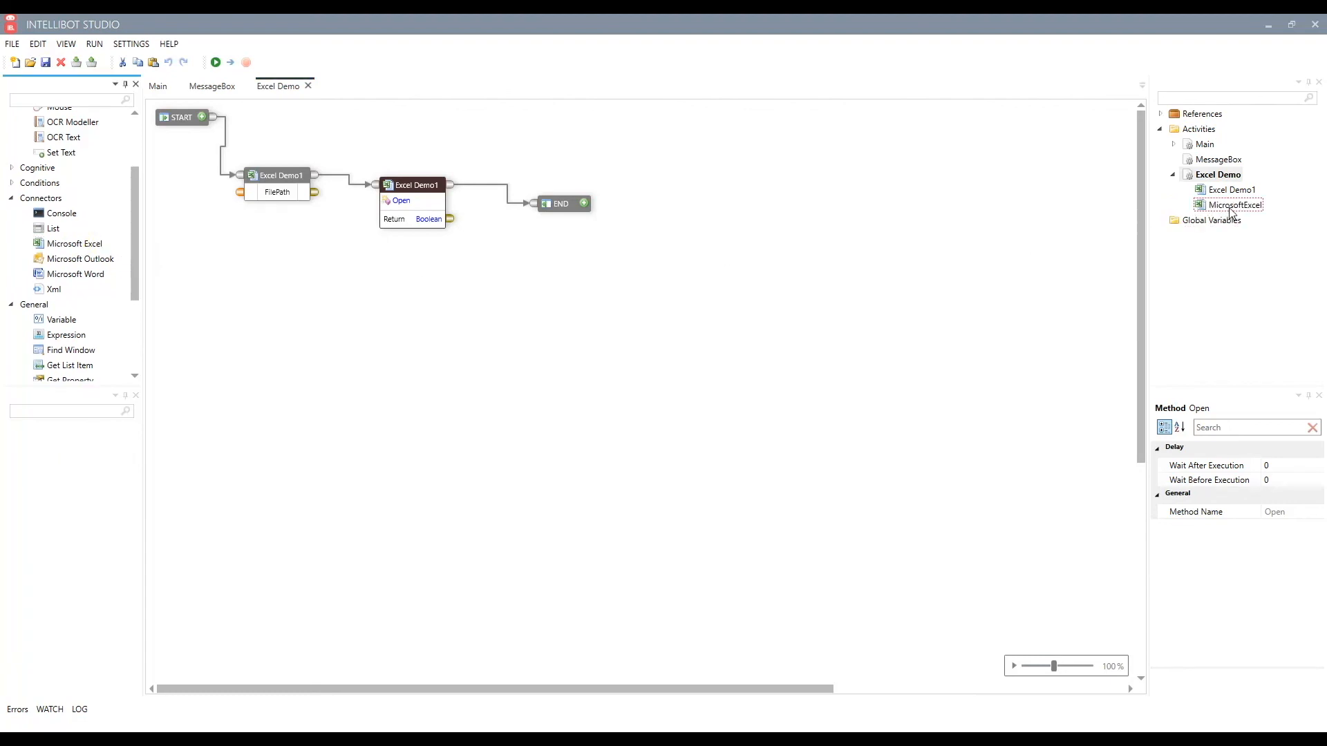
click(1233, 206)
click(1290, 502)
double_click(1290, 502)
key(BackSpace)
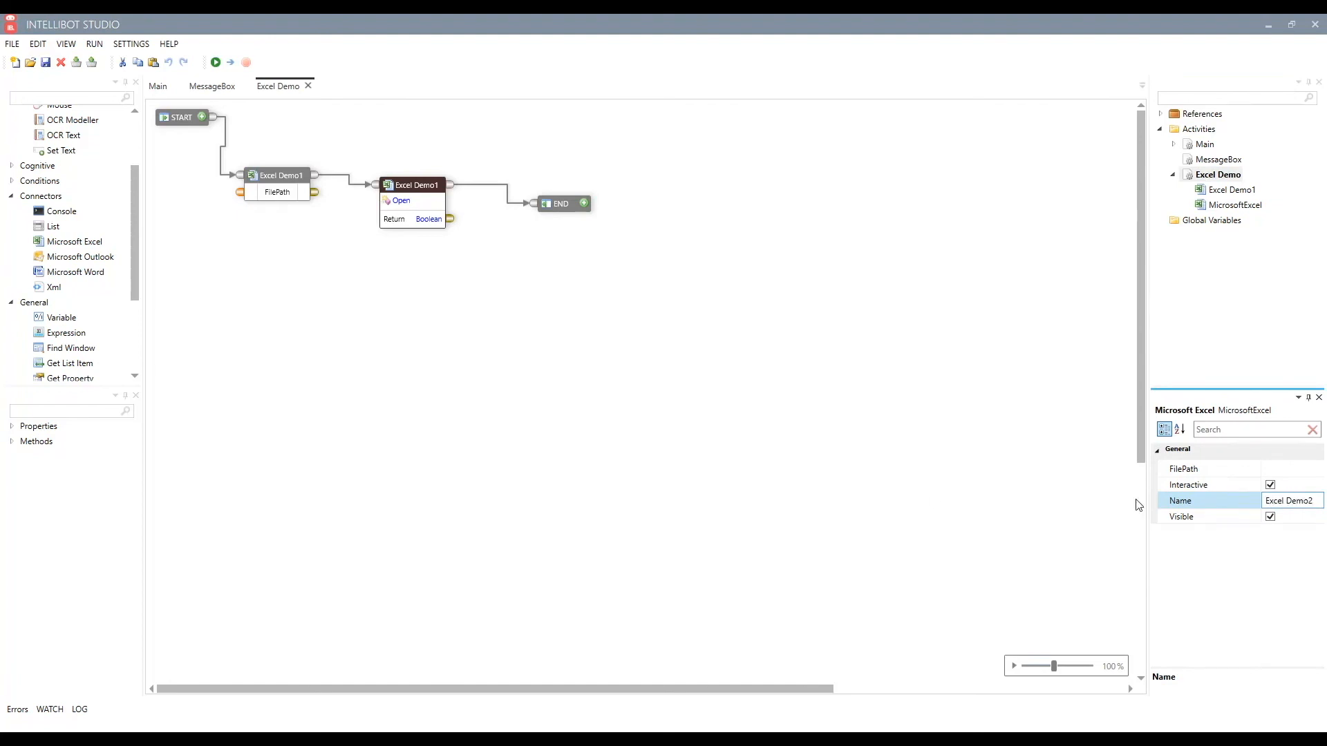
click(733, 441)
Place the FilePath property and the Open method of Excel Demo2 on the canvas after the Excel Demo1 blocks
click(16, 428)
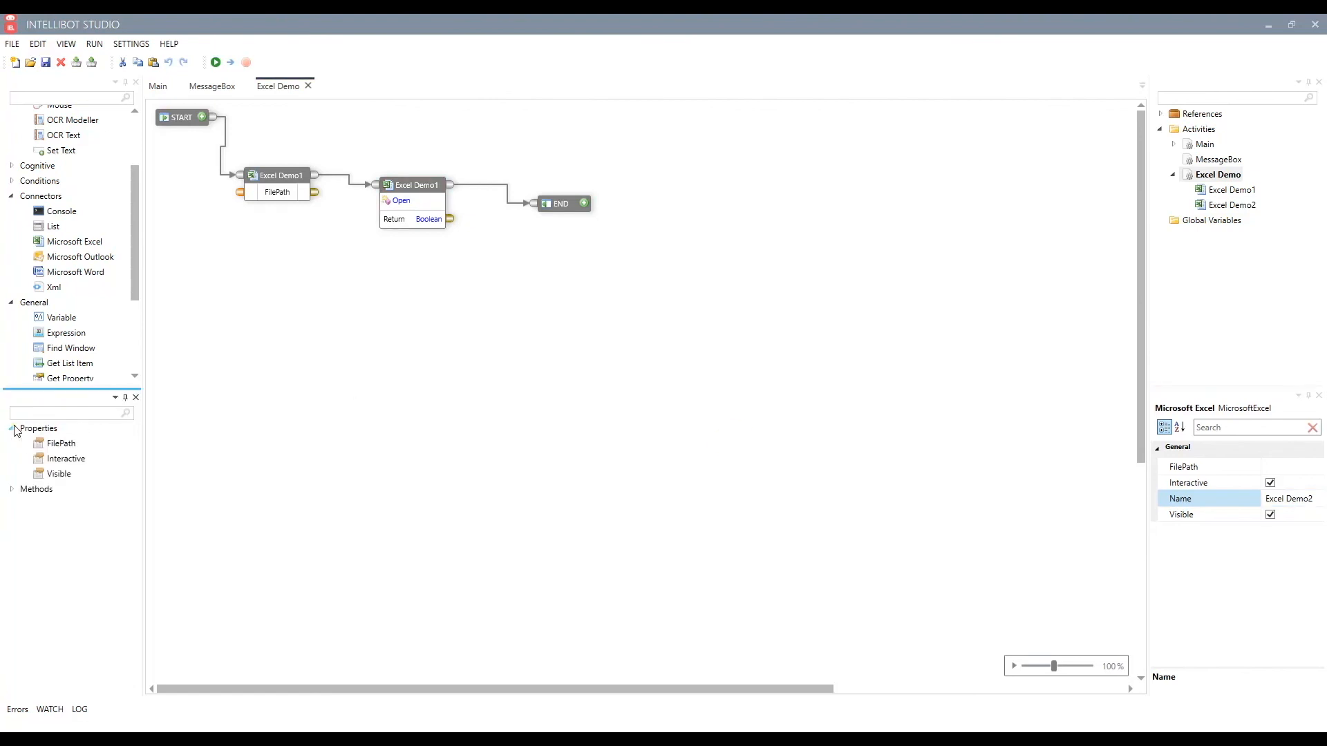
click(520, 254)
click(11, 489)
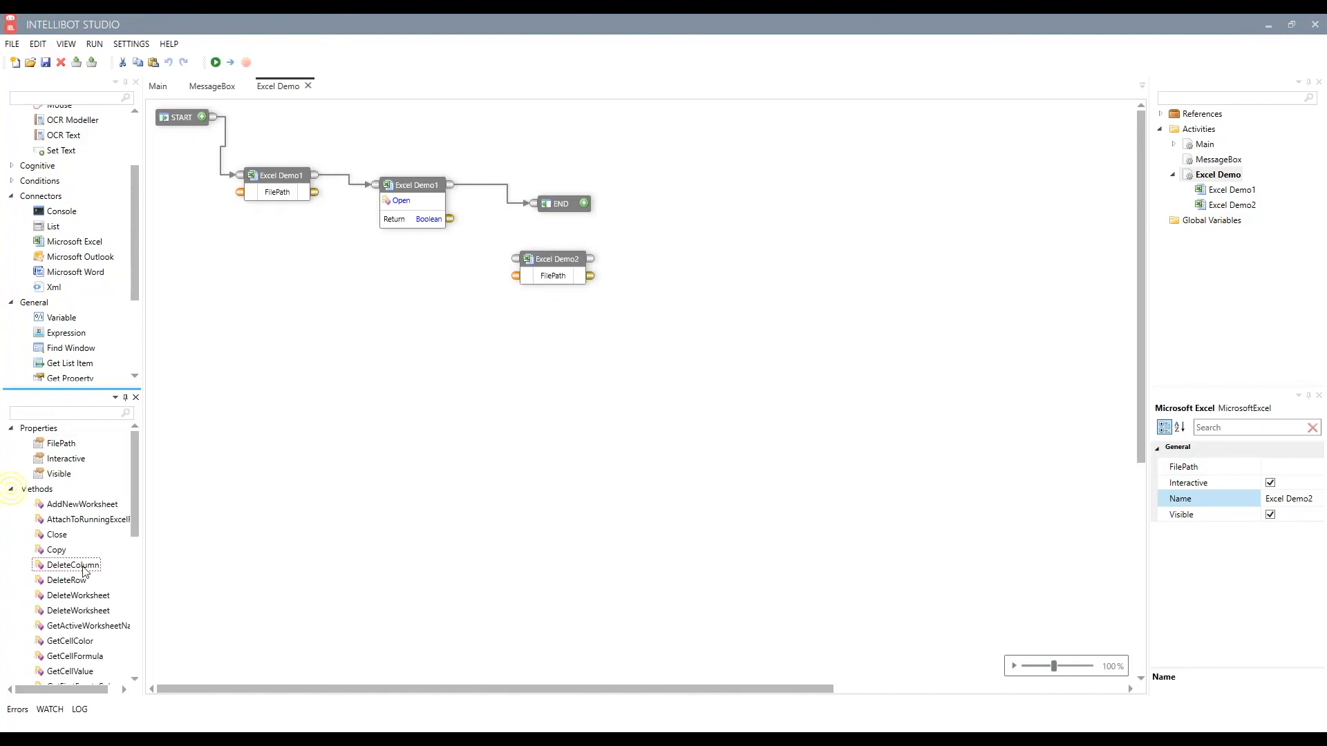
scroll(83, 568, down, 3)
drag(449, 484, 664, 279)
Move END to the end of the flow and link Excel Demo1's Open block through Excel Demo2's FilePath and Open blocks to END
drag(509, 196, 530, 250)
click(558, 204)
drag(559, 203, 841, 289)
drag(586, 250, 815, 289)
click(555, 255)
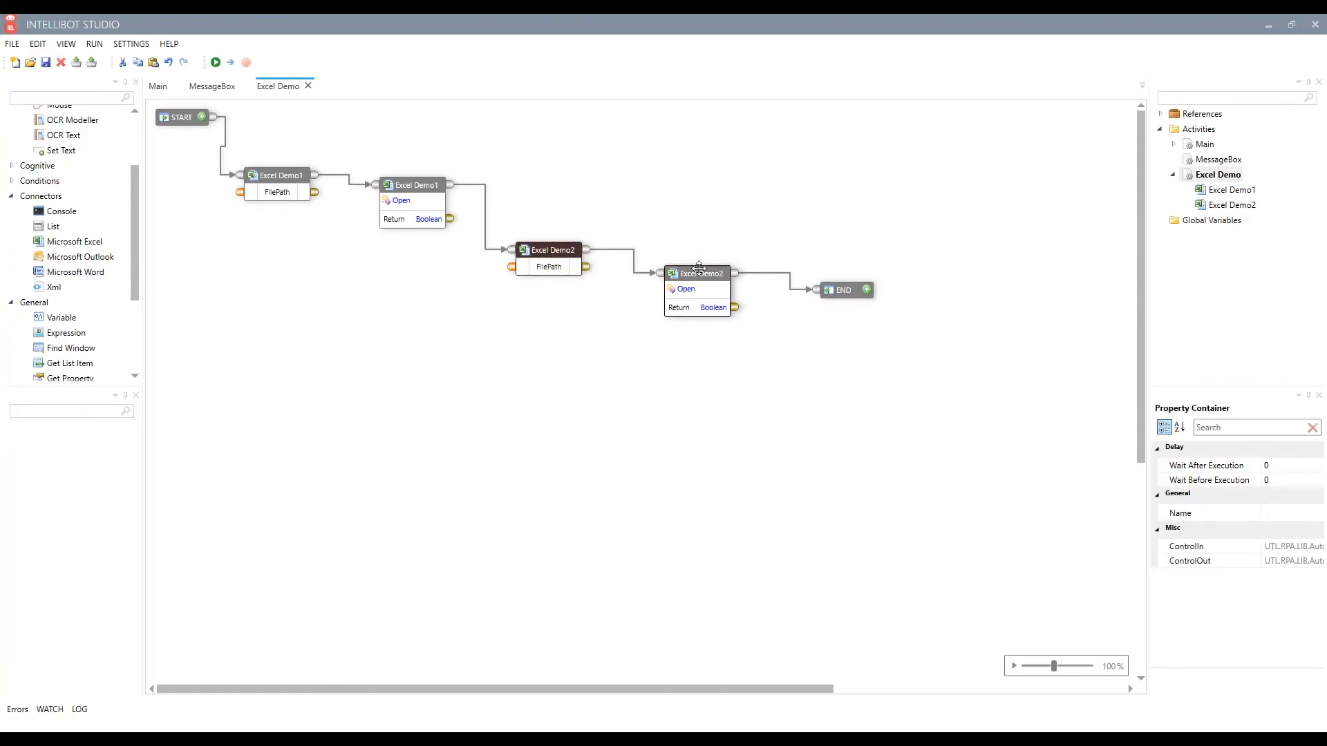
click(701, 273)
click(423, 185)
click(280, 175)
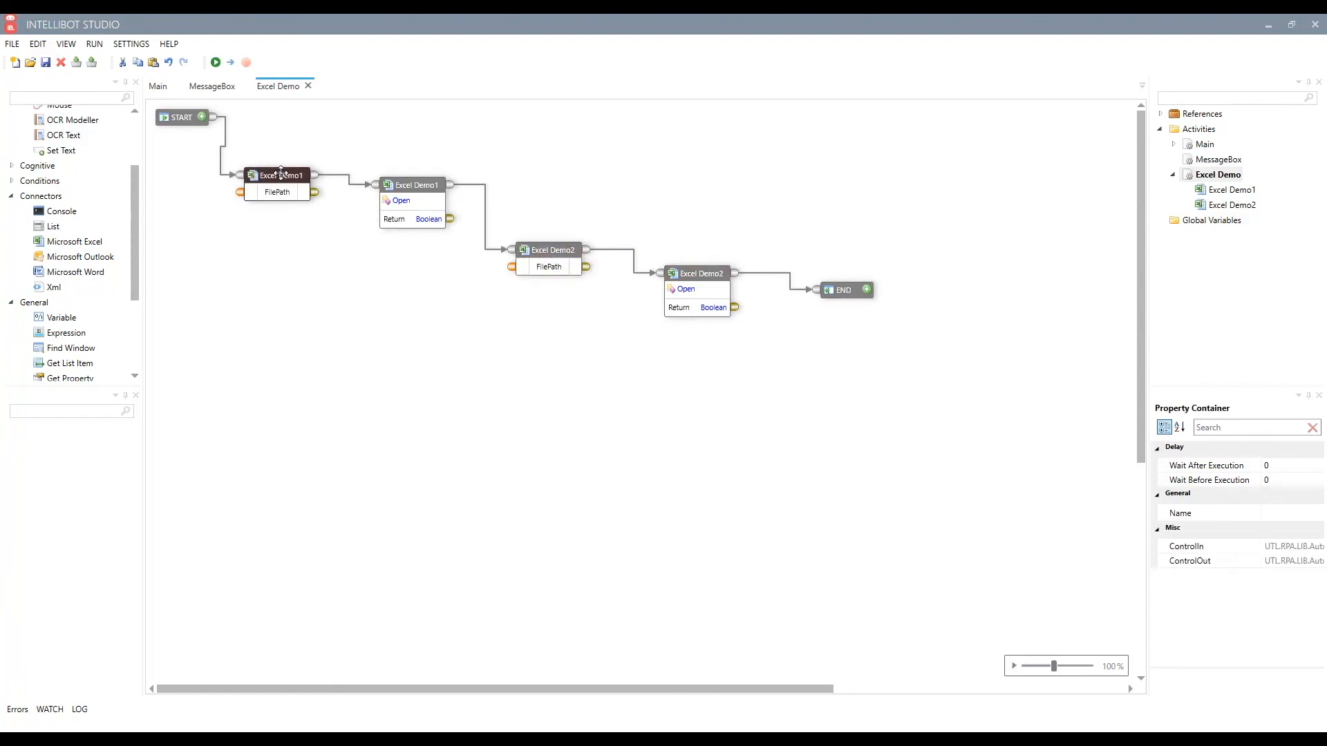